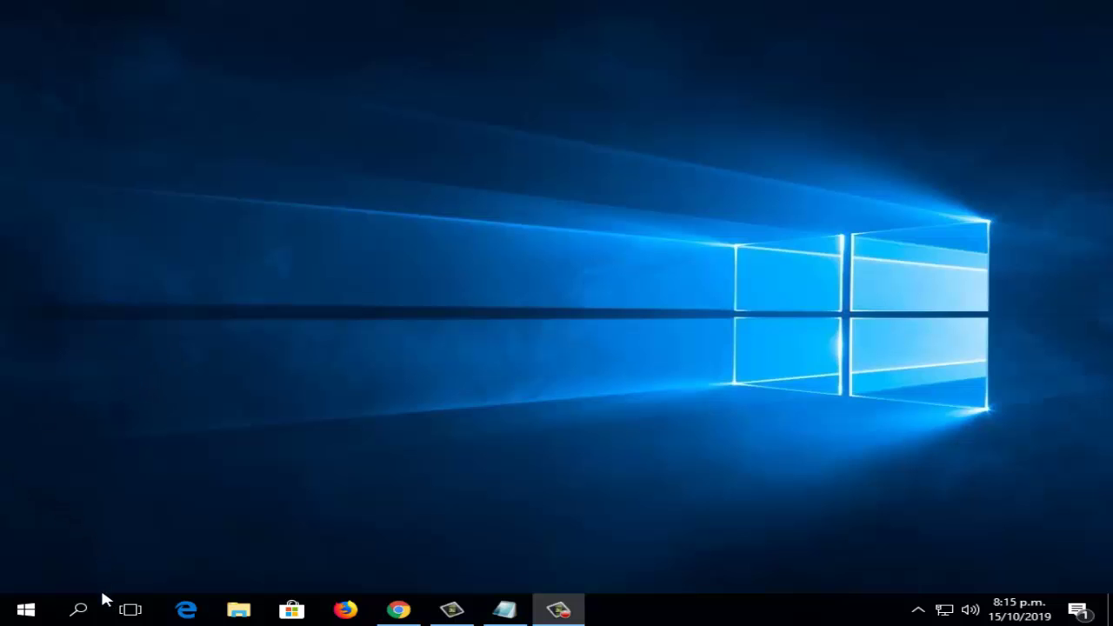
Step: Search Windows for cmd, run Símbolo del sistema as administrator, and reposition its window on the desktop
click(80, 608)
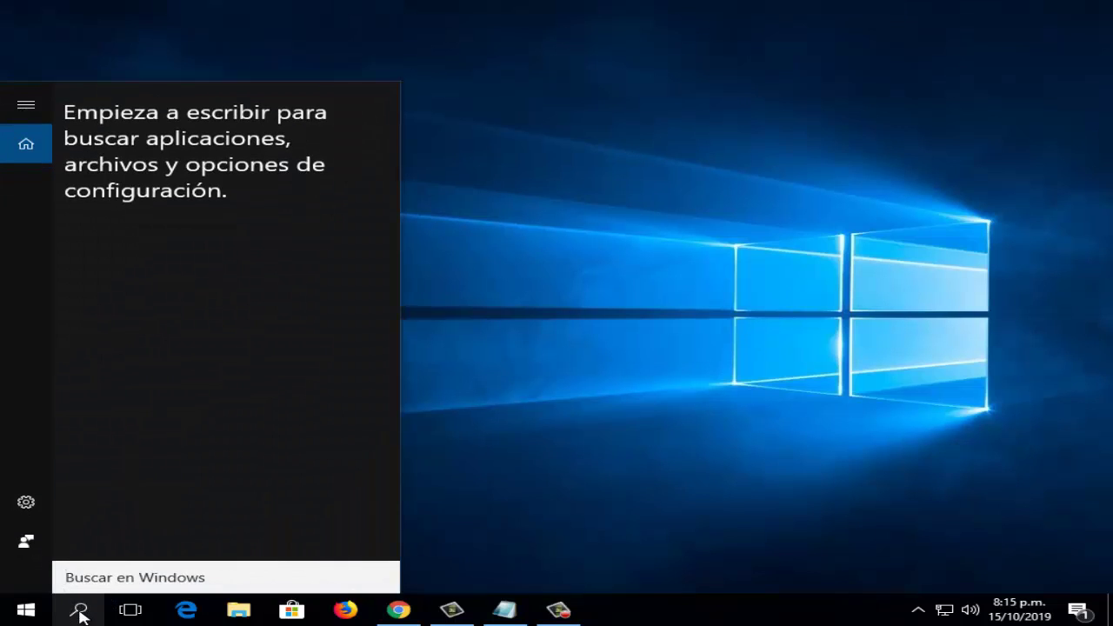
text(cm)
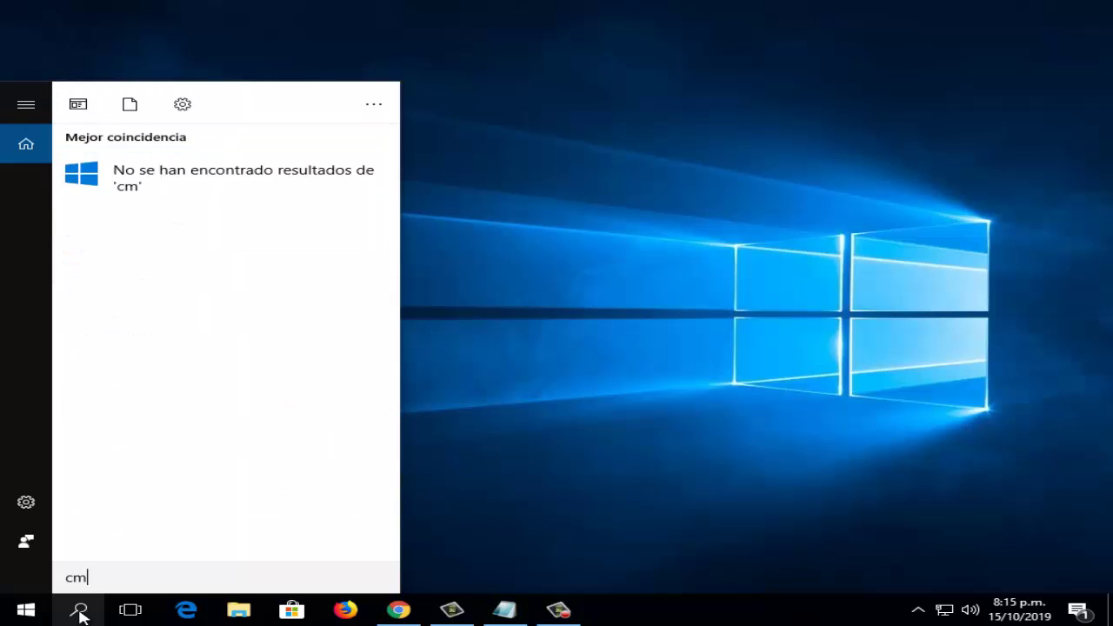
text(d)
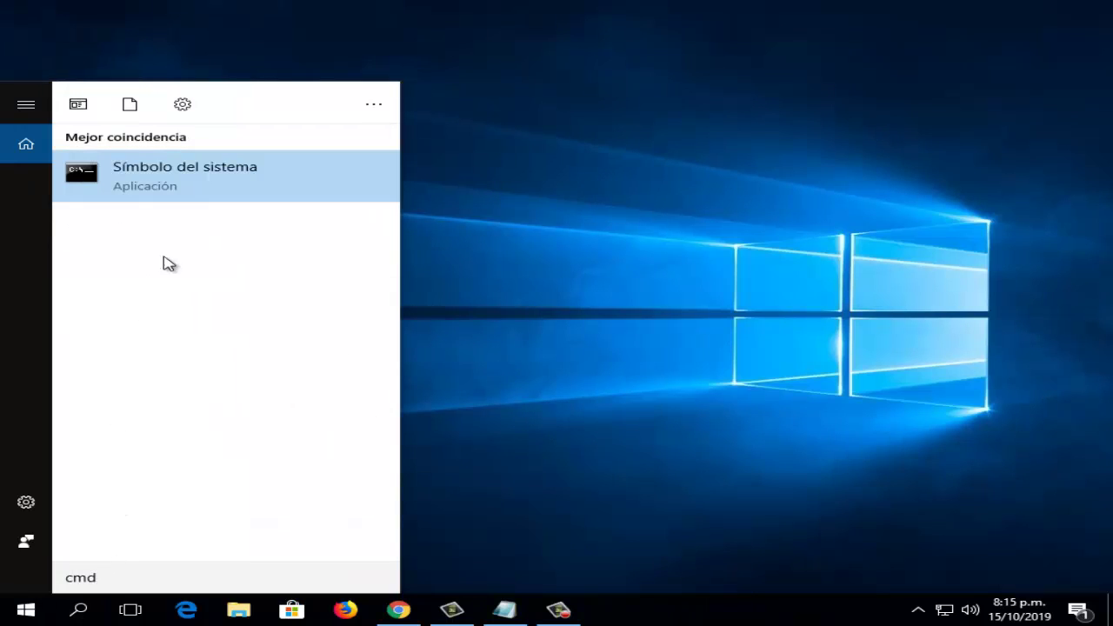
right_click(157, 182)
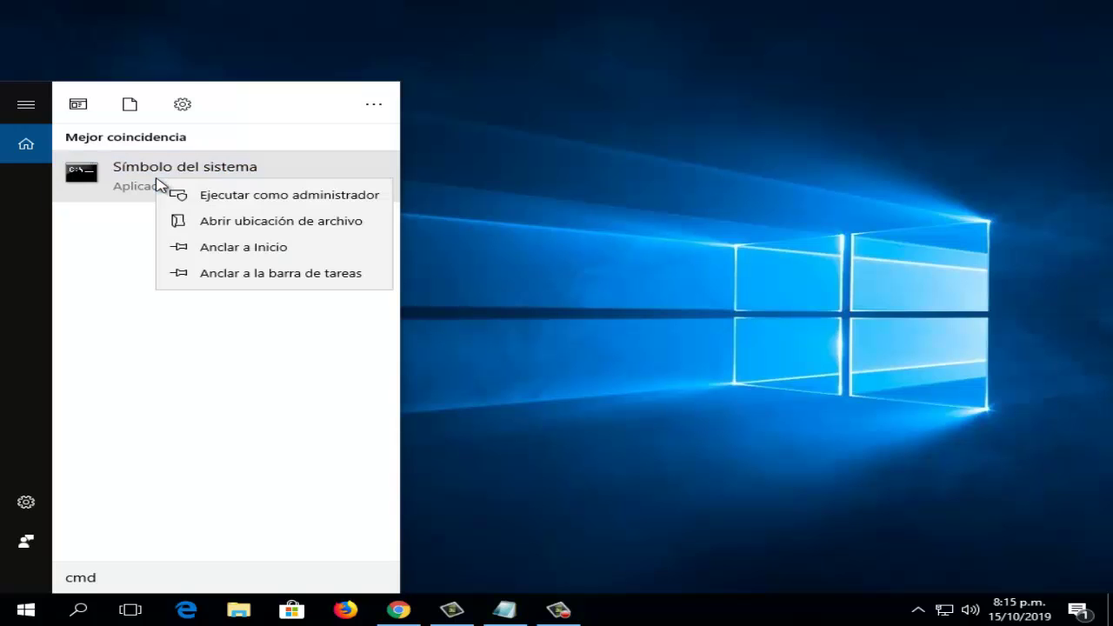
click(233, 195)
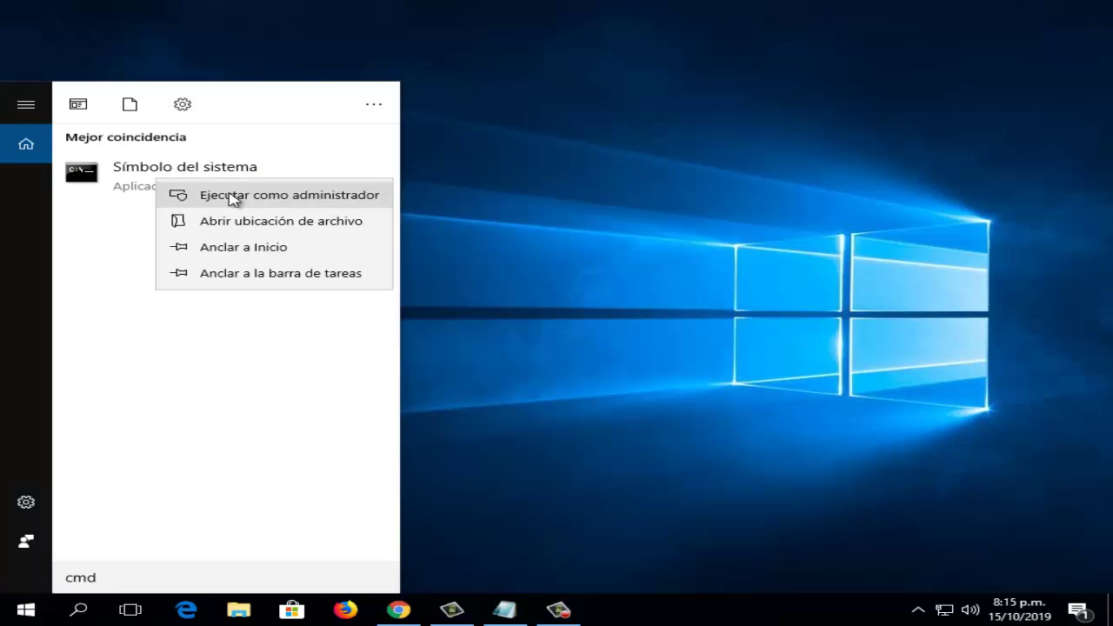
click(233, 195)
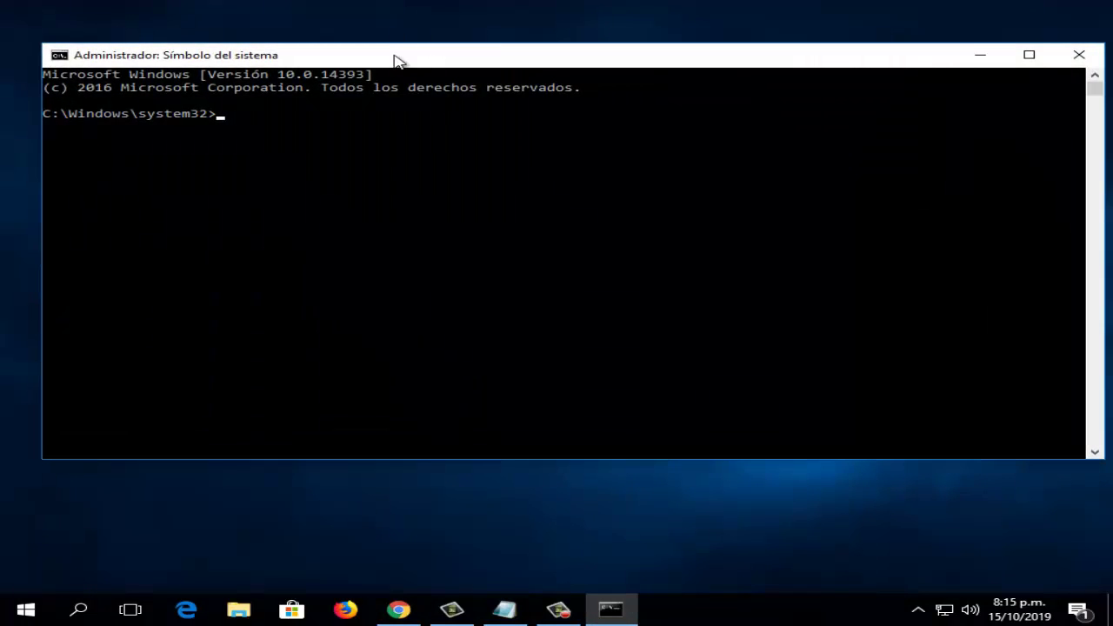
drag(387, 66, 390, 75)
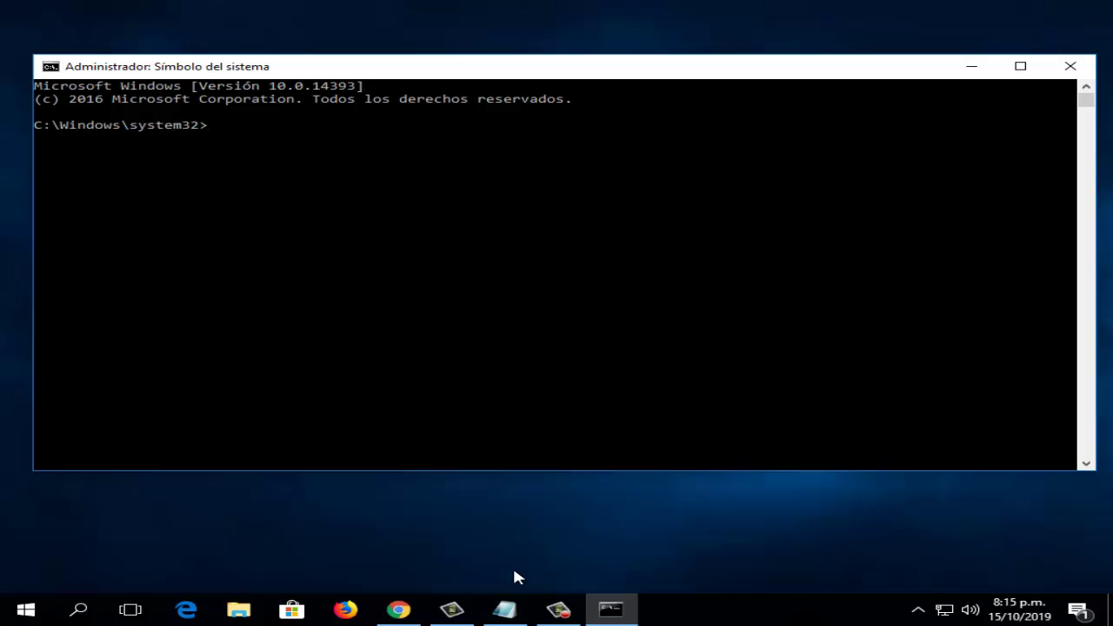
Step: Copy the line DISM.exe /Online /Cleanup-image /Scanhealth from the Notepad note and paste it at the administrator command prompt
click(505, 608)
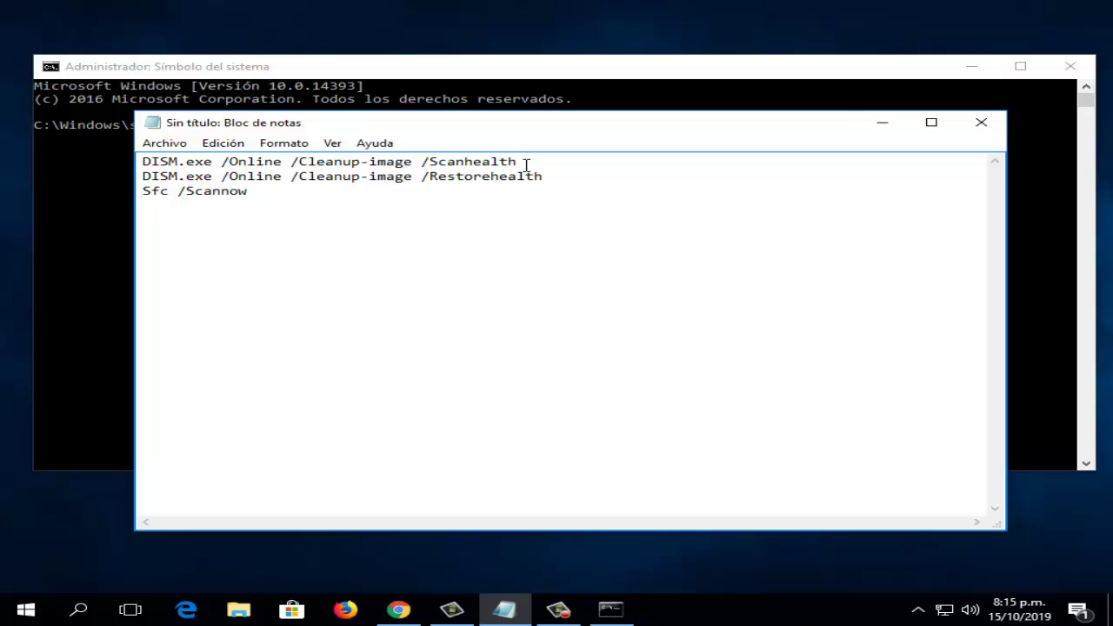
drag(524, 163, 95, 165)
right_click(237, 165)
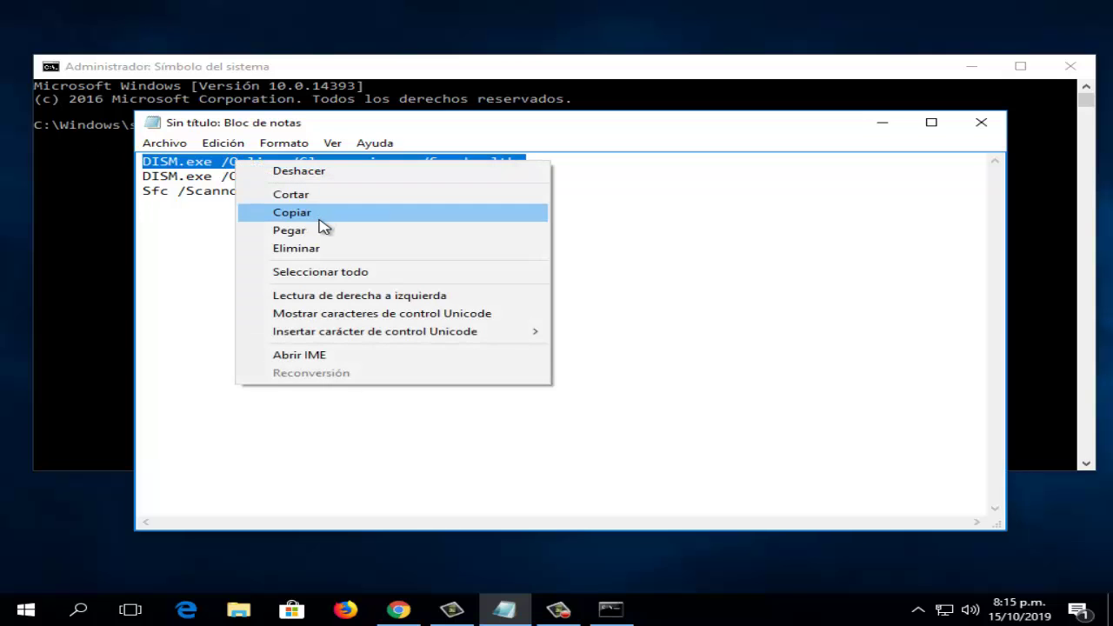
click(313, 213)
click(883, 122)
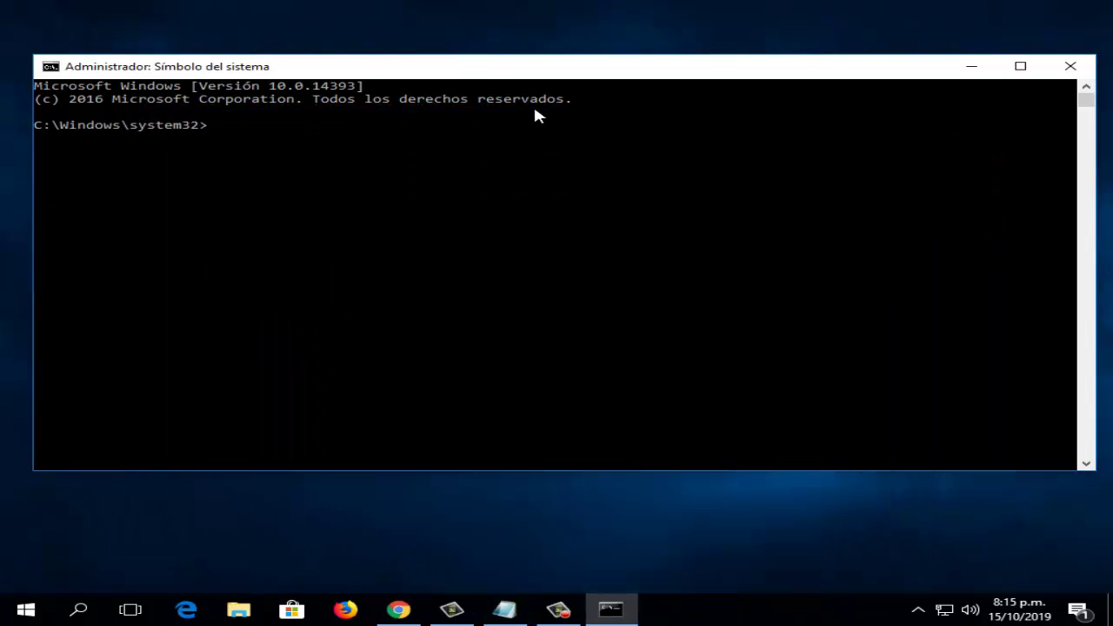
right_click(474, 75)
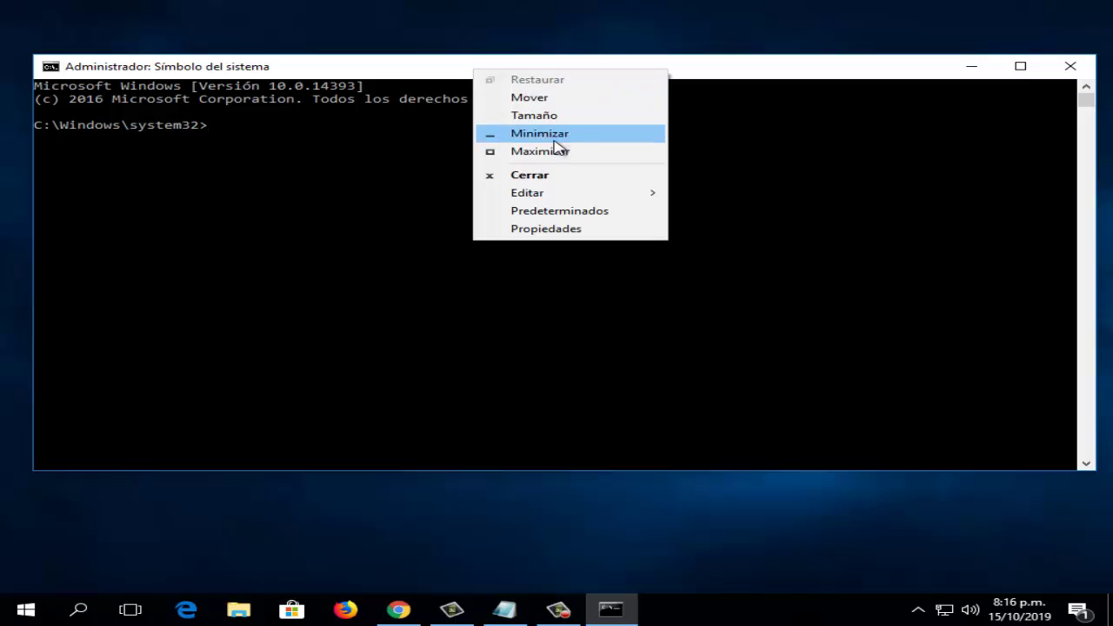
mouse_move(557, 195)
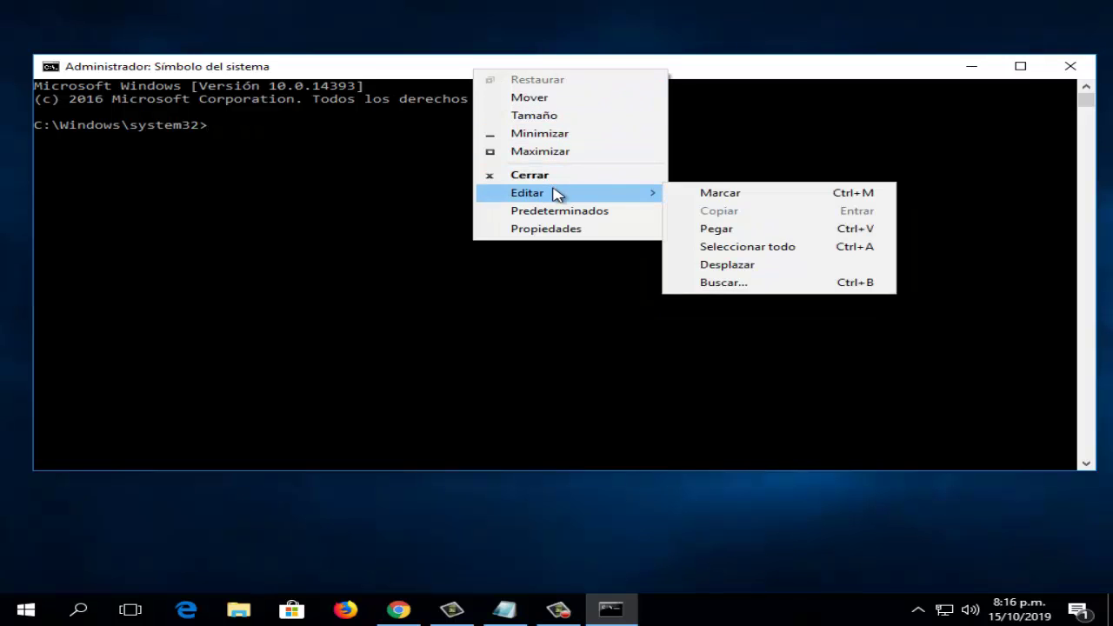
click(730, 231)
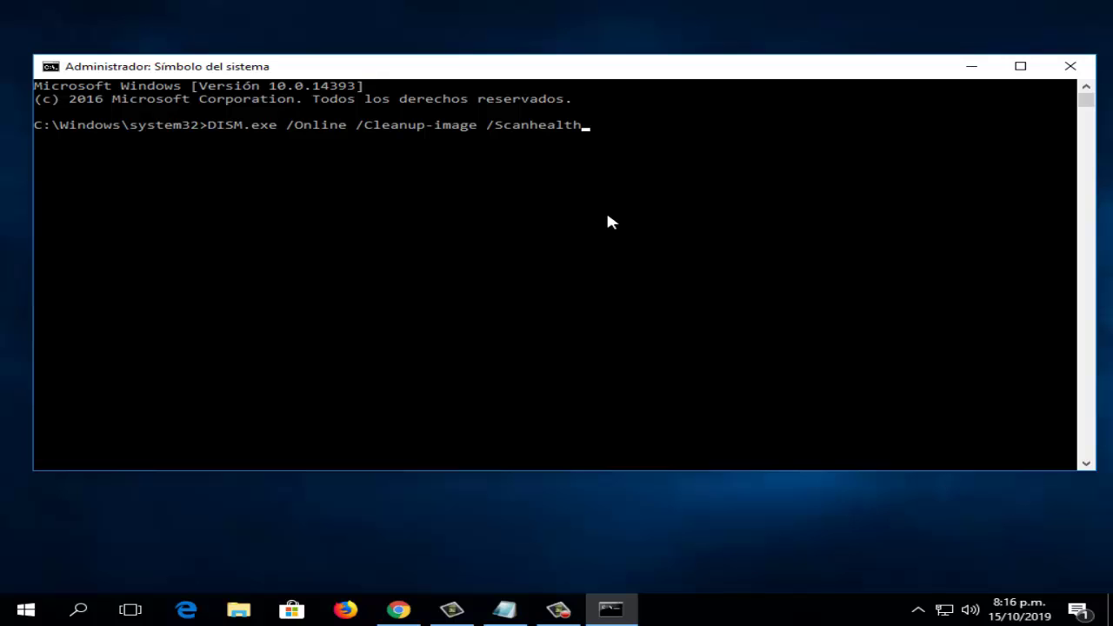
Step: Erase the pasted DISM Scanhealth command from the prompt without running it
key(BackSpace)
key(BackSpace)
key(BackSpace)
key(BackSpace)
key(BackSpace)
key(BackSpace)
key(BackSpace)
key(BackSpace)
key(BackSpace)
key(BackSpace)
key(BackSpace)
key(BackSpace)
key(BackSpace)
key(BackSpace)
key(BackSpace)
key(BackSpace)
key(BackSpace)
key(BackSpace)
key(BackSpace)
key(BackSpace)
key(BackSpace)
key(BackSpace)
key(BackSpace)
key(BackSpace)
key(BackSpace)
key(BackSpace)
key(BackSpace)
key(BackSpace)
key(BackSpace)
key(BackSpace)
key(BackSpace)
key(BackSpace)
key(BackSpace)
key(BackSpace)
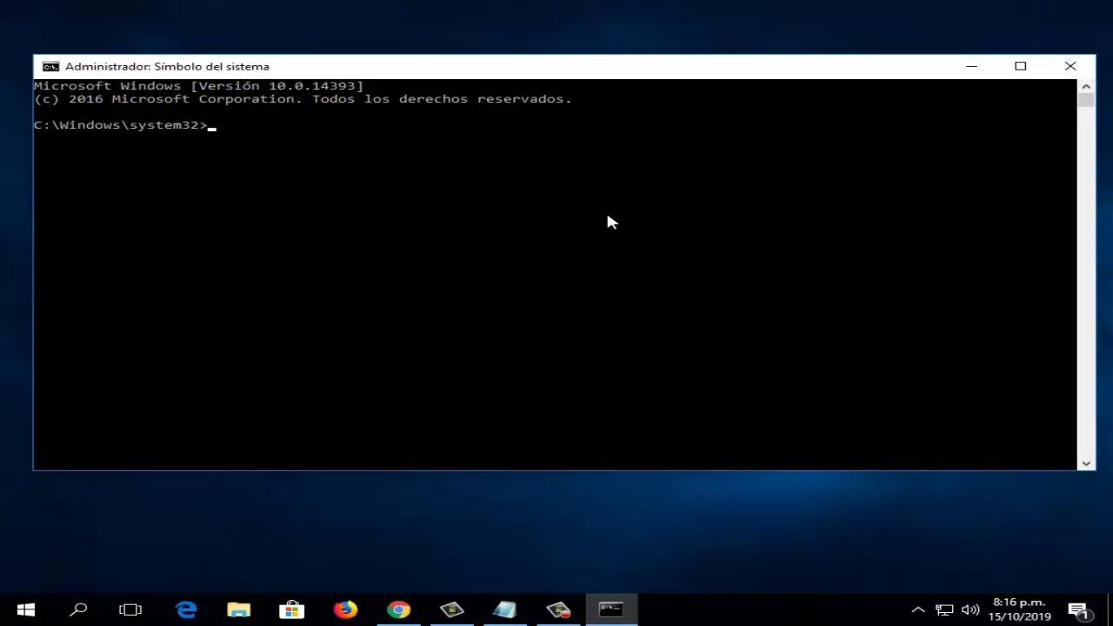
Step: Switch to Notepad, move its window lower, copy the line Sfc /Scannow, and minimize the note
click(504, 609)
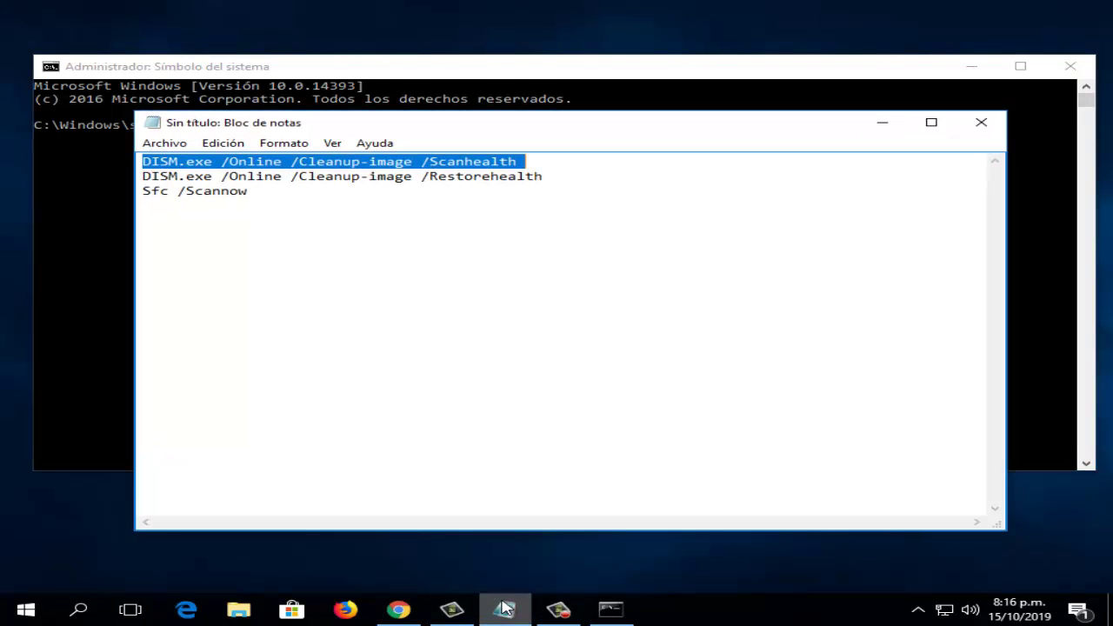
click(554, 175)
drag(554, 176, 169, 175)
drag(263, 131, 261, 181)
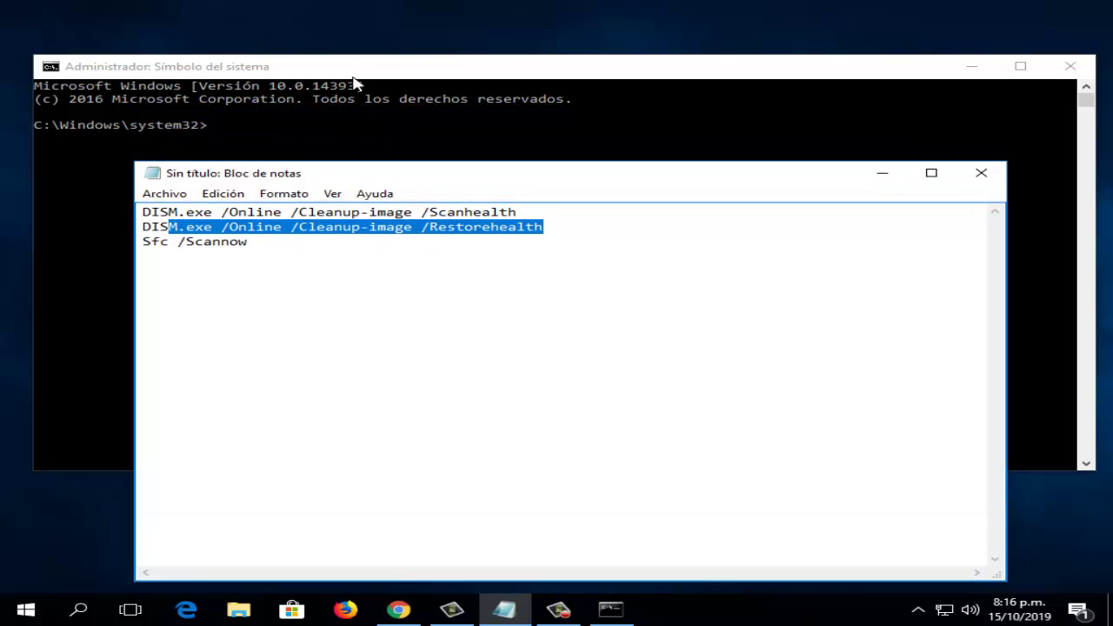
click(259, 243)
drag(259, 243, 137, 241)
right_click(173, 245)
click(226, 290)
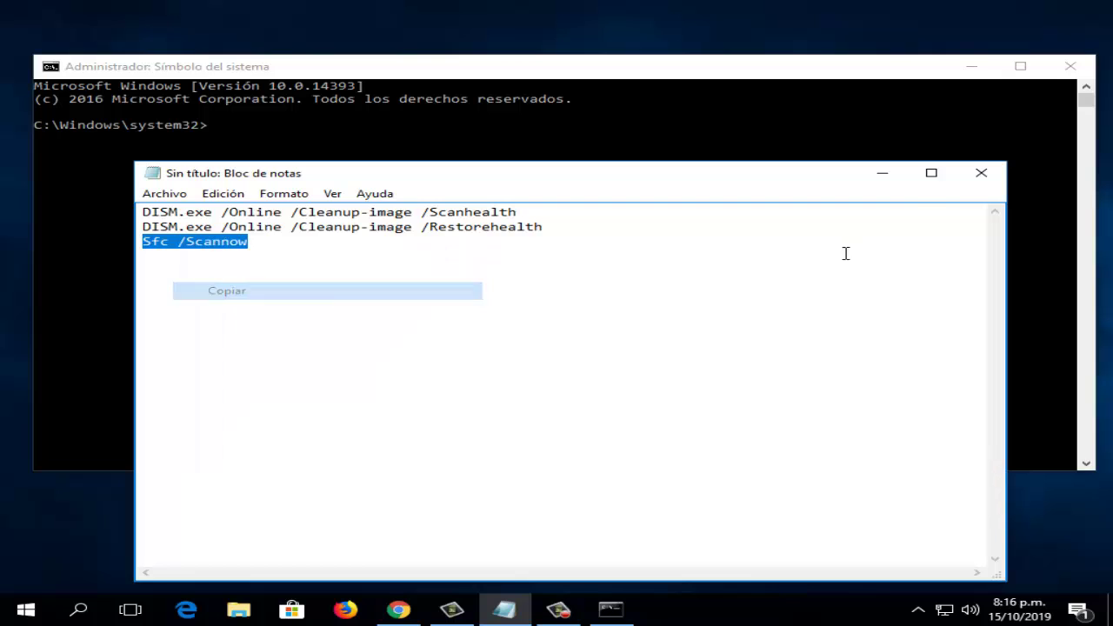
click(883, 175)
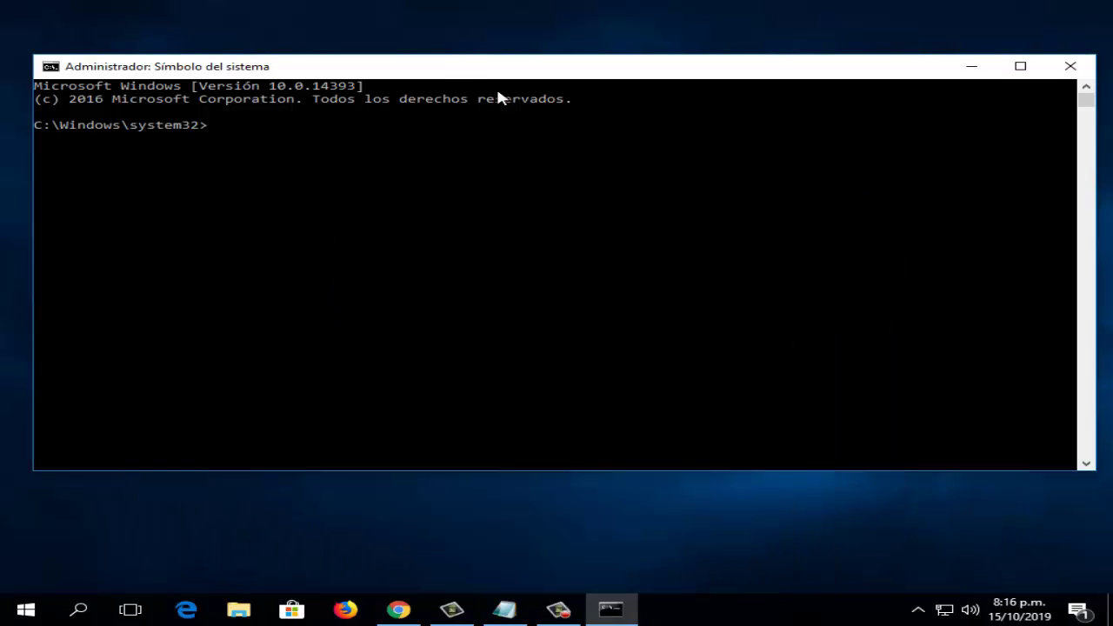
Step: Paste Sfc /Scannow at the administrator command prompt and close the Command Prompt window
right_click(430, 71)
mouse_move(527, 197)
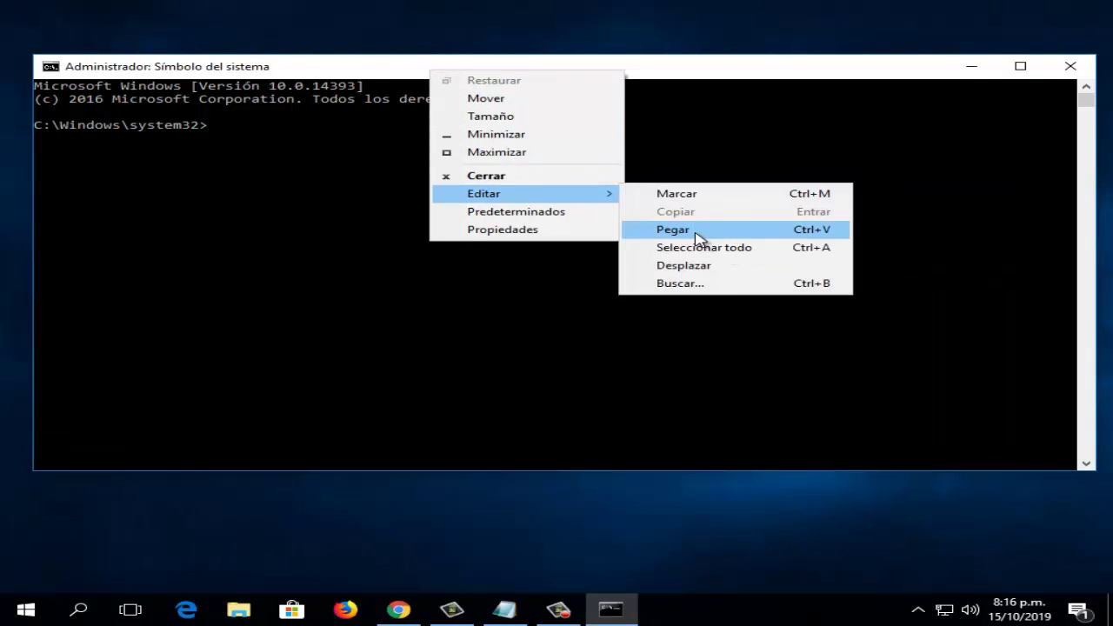
click(696, 231)
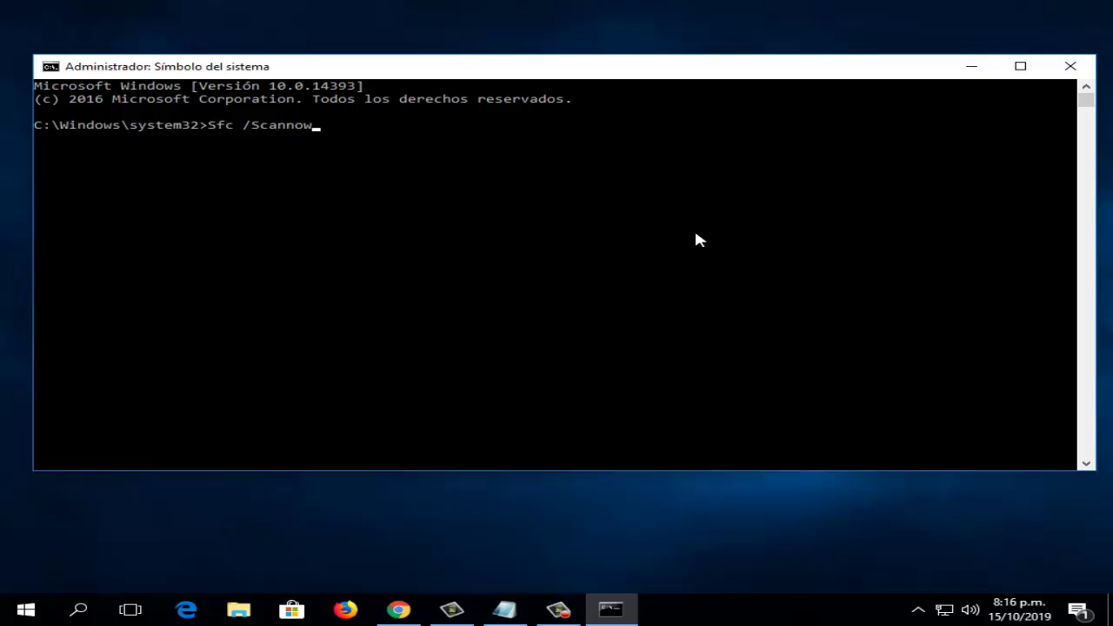
click(1089, 71)
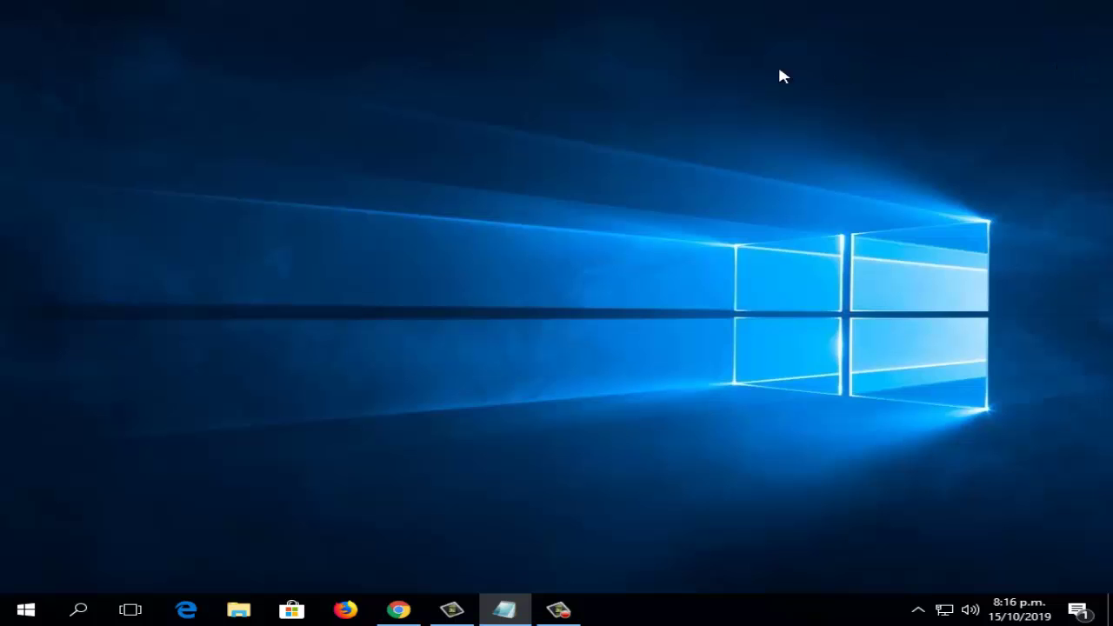
Step: Search Windows for administrador, open Administrador de dispositivos, and reposition its window
click(90, 608)
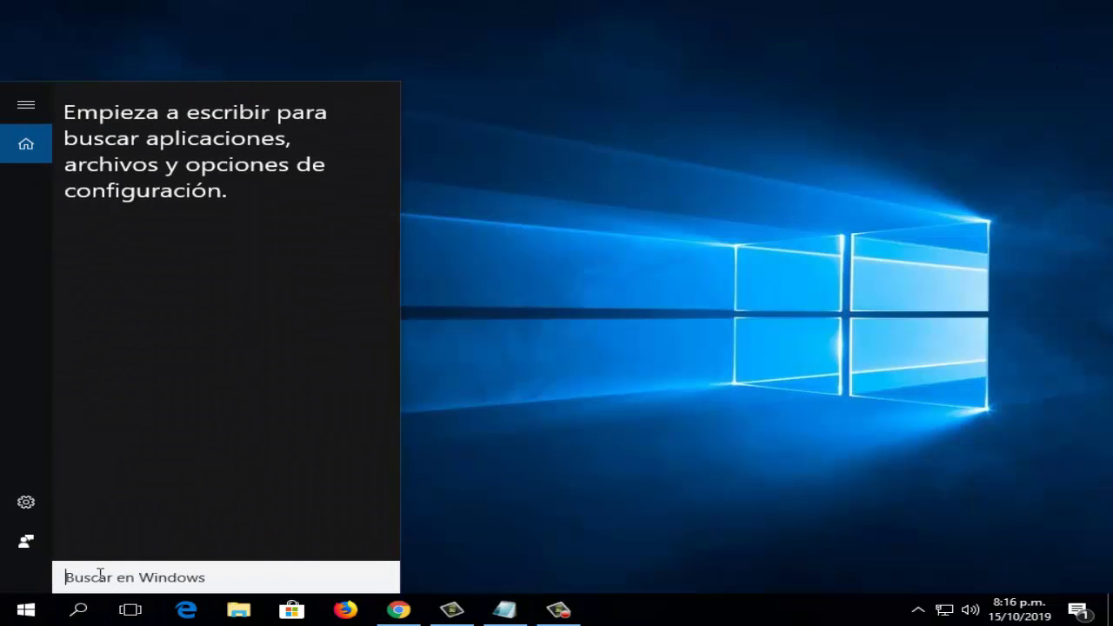
text(adminis)
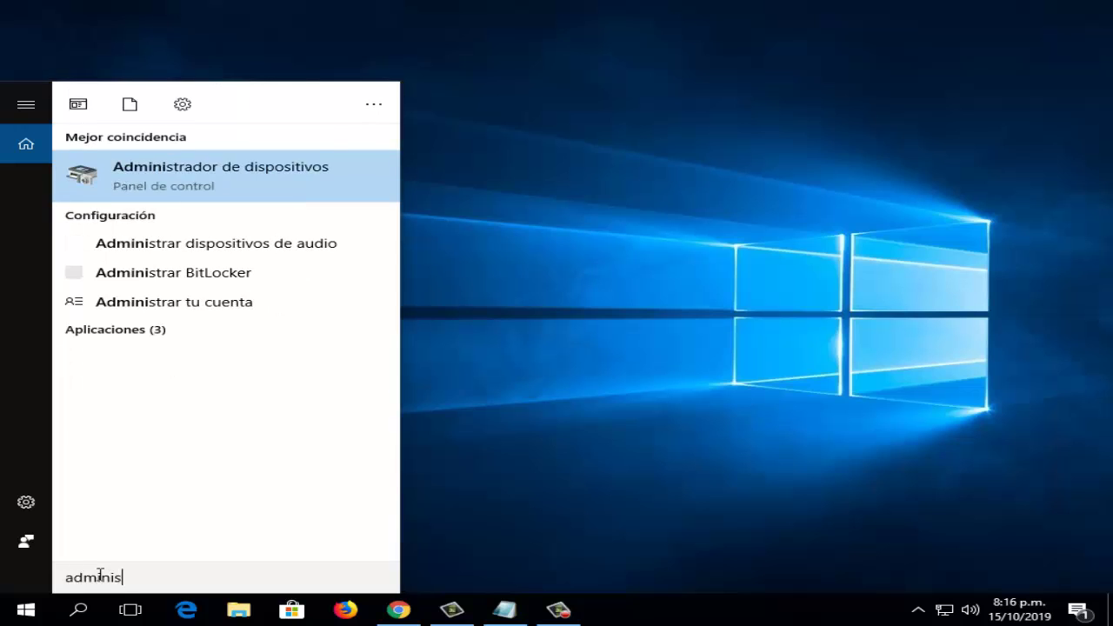
text(tradort)
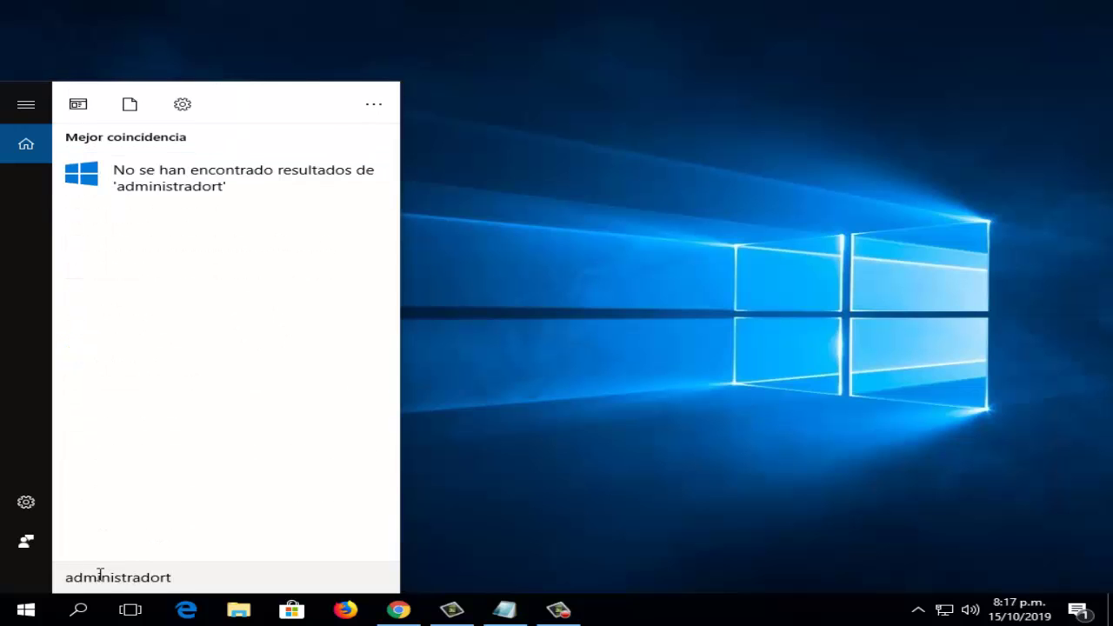
key(BackSpace)
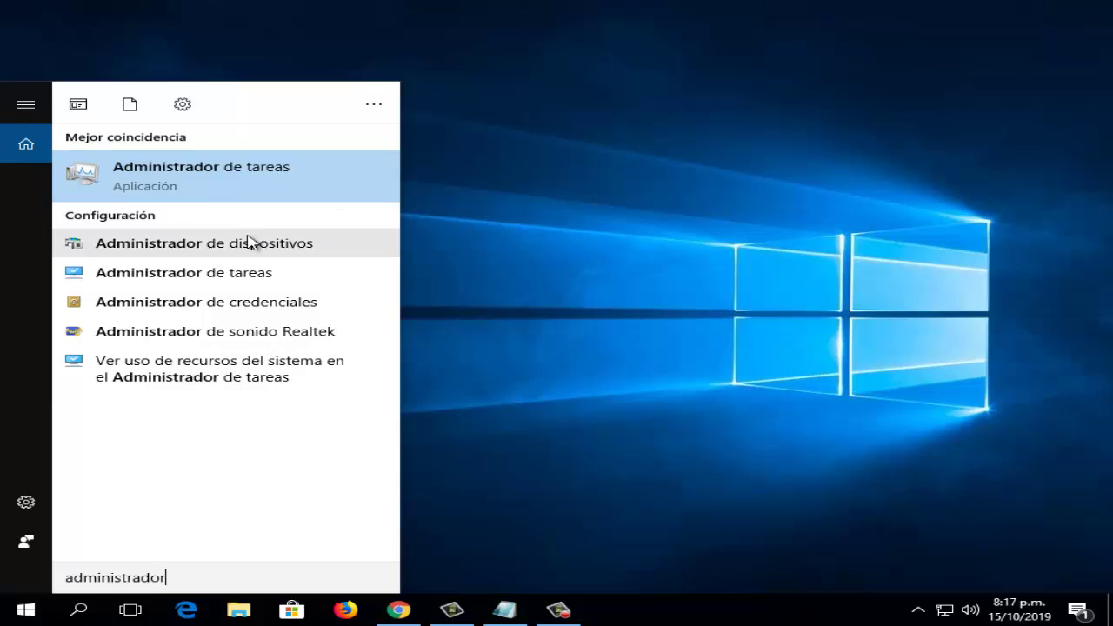
click(249, 245)
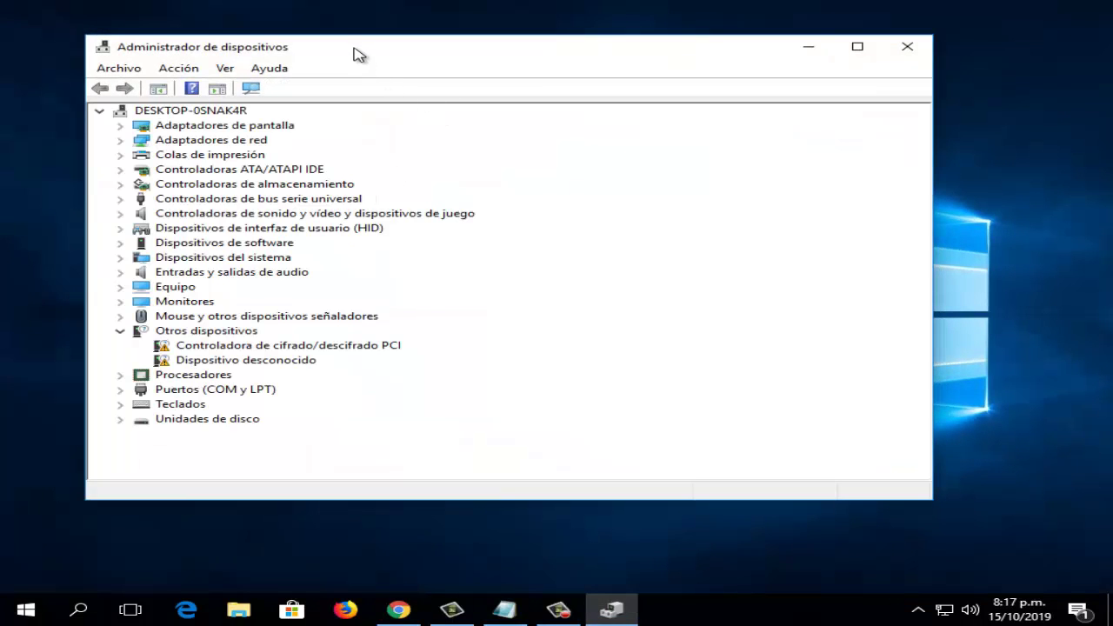
drag(355, 50, 375, 75)
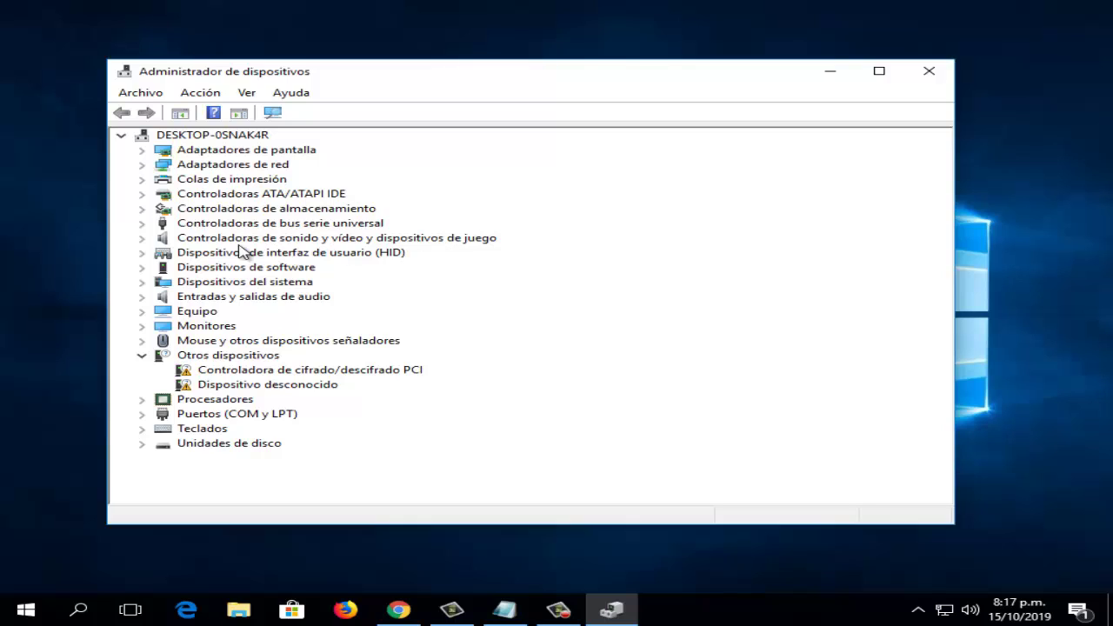
Step: Expand Controladoras de sonido y vídeo y dispositivos de juego and select Realtek High Definition Audio
click(141, 238)
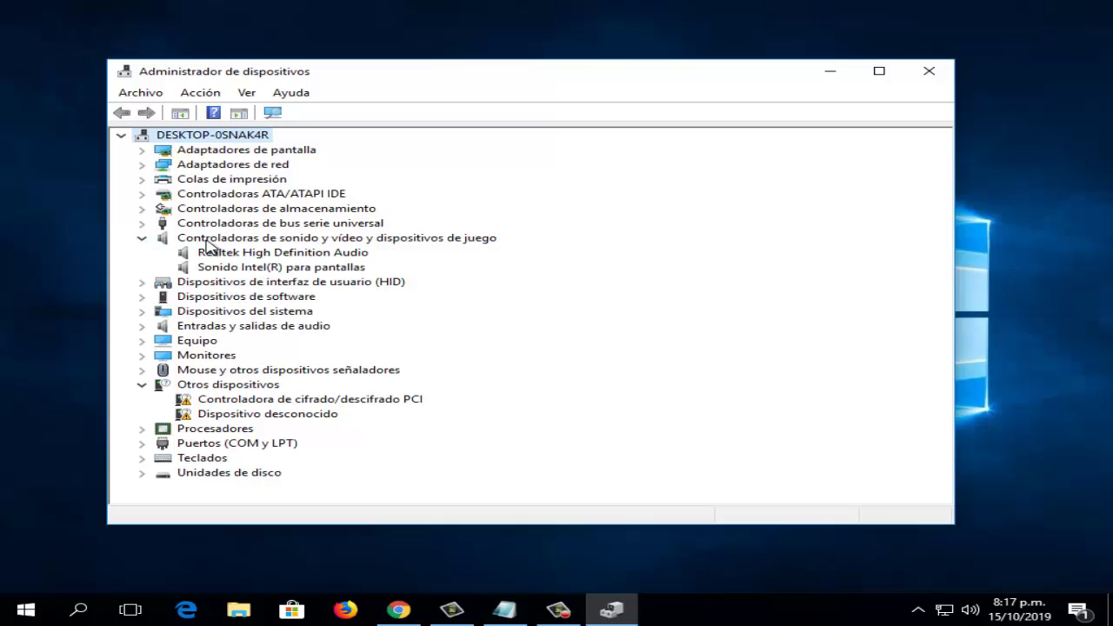
click(242, 254)
click(242, 263)
click(243, 253)
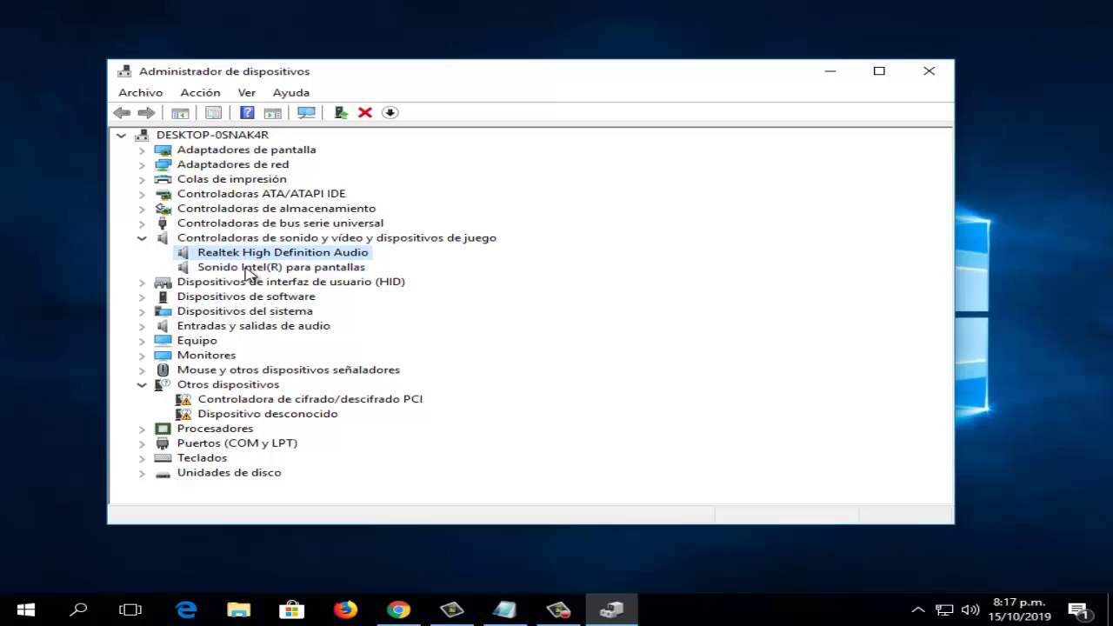
click(245, 267)
click(248, 253)
click(250, 270)
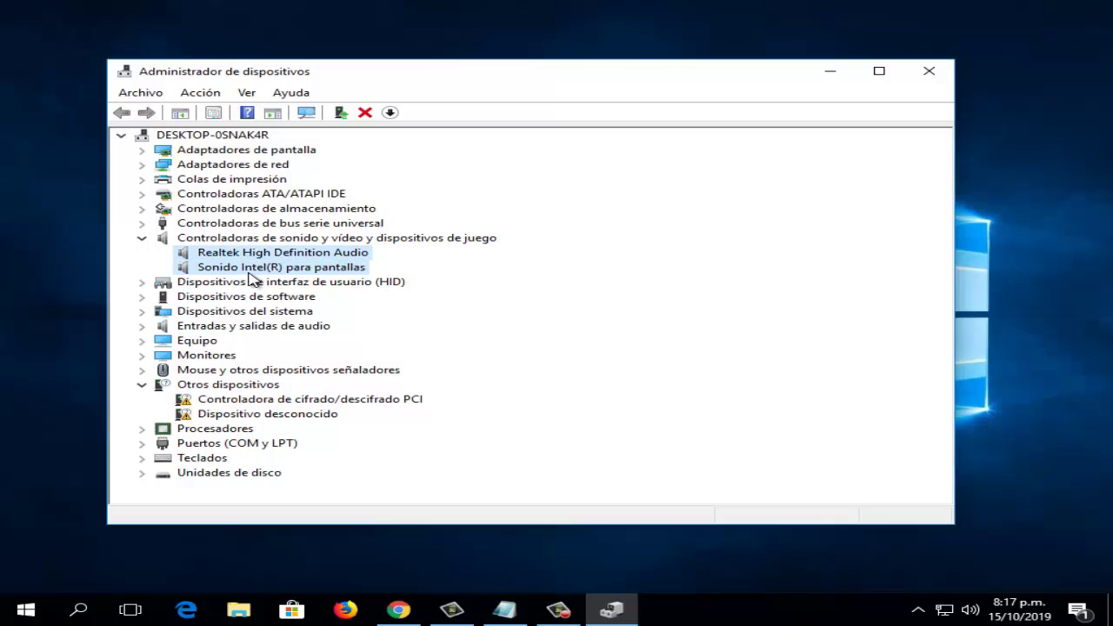
click(248, 254)
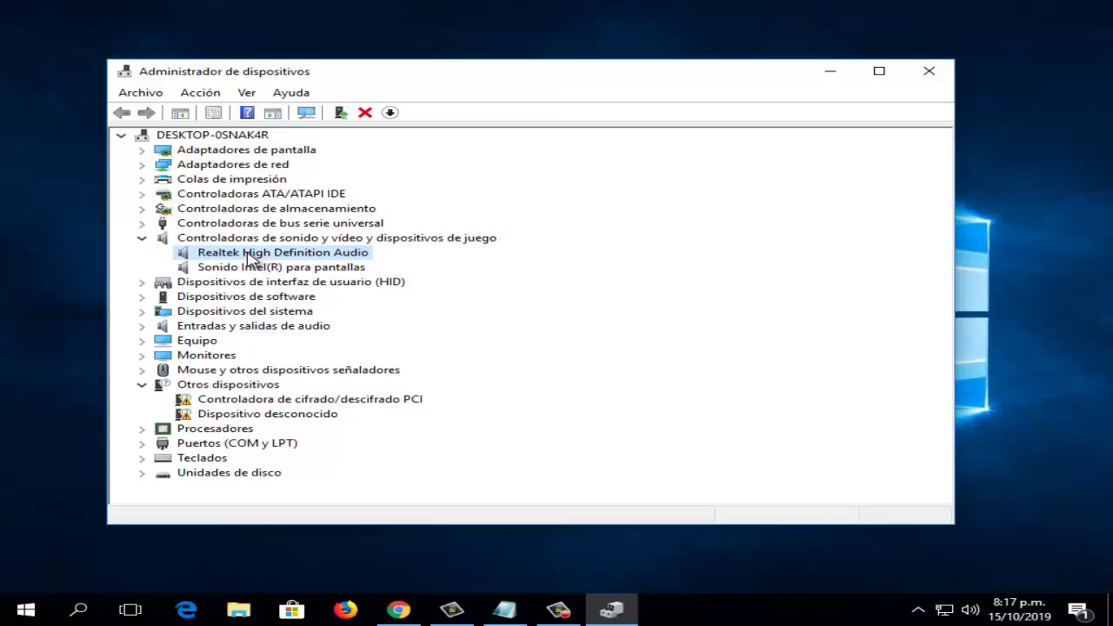
Step: Review the available device actions for Realtek High Definition Audio and Sonido Intel(R) para pantallas, and close Administrador de dispositivos
right_click(247, 253)
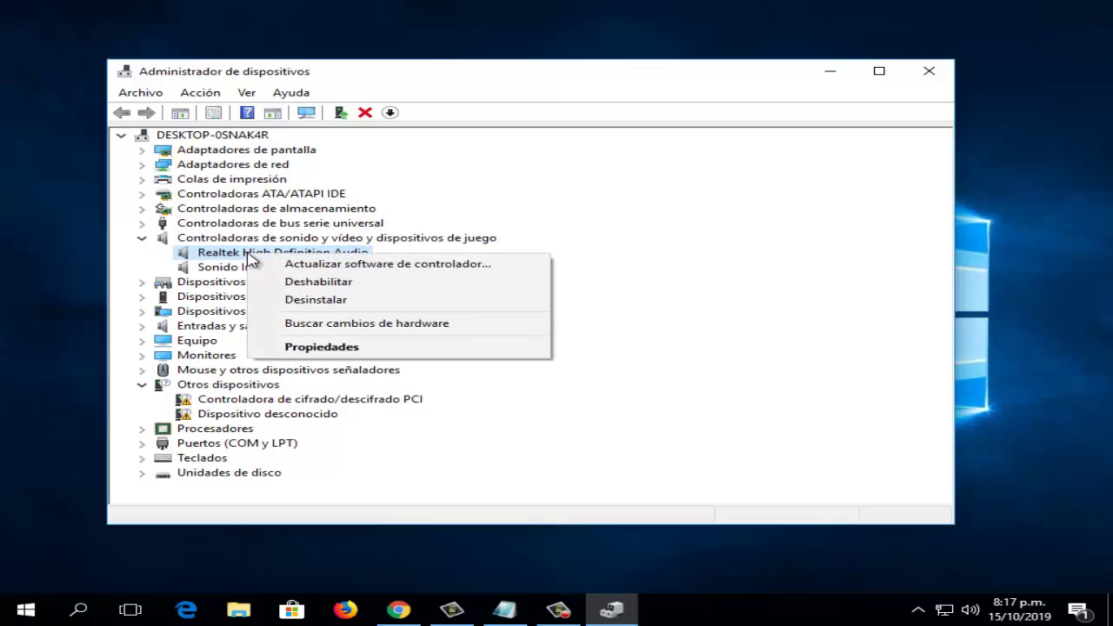
click(200, 268)
right_click(200, 268)
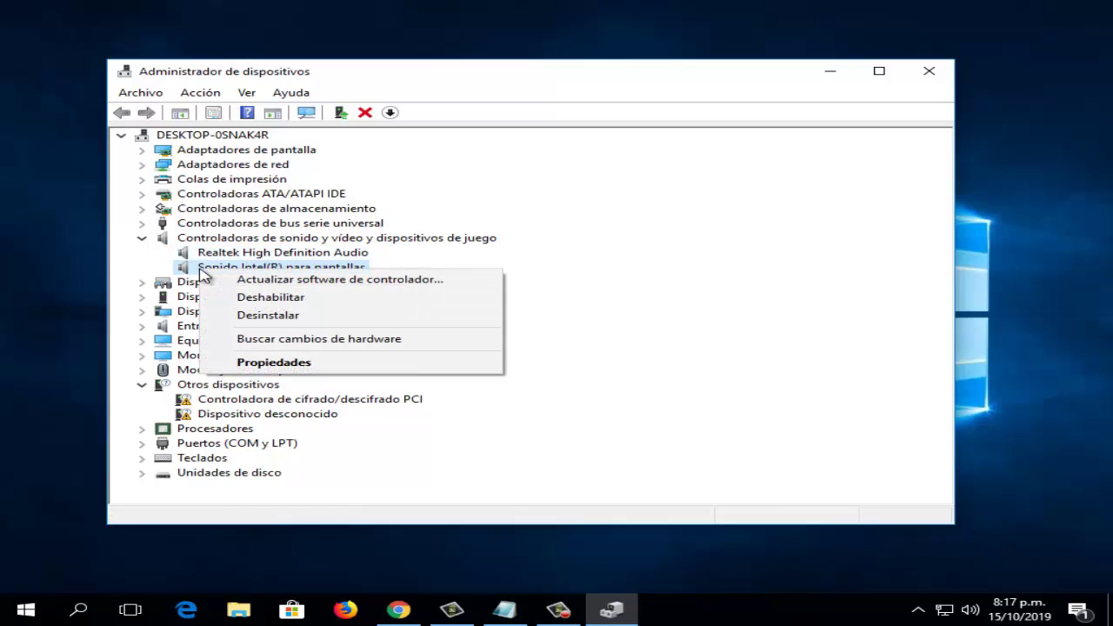
click(187, 273)
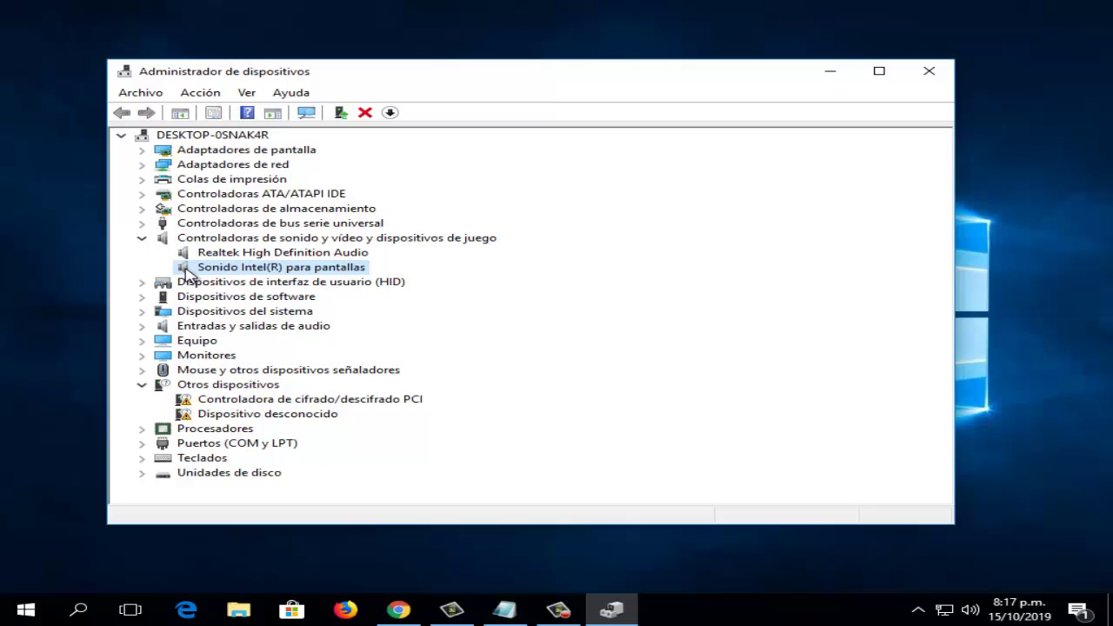
right_click(260, 252)
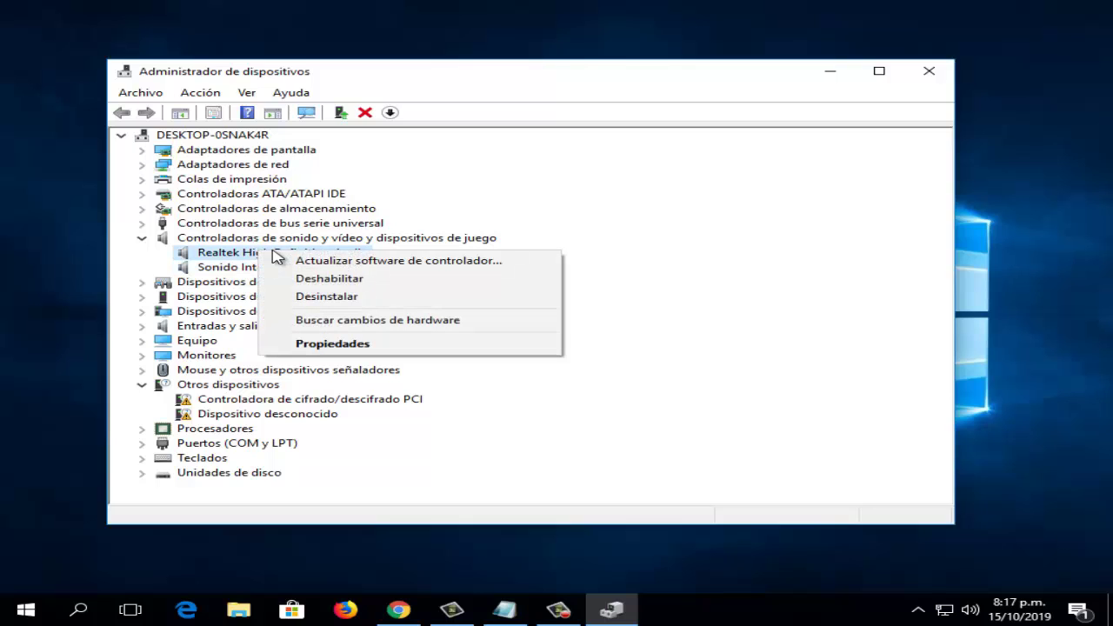
right_click(232, 267)
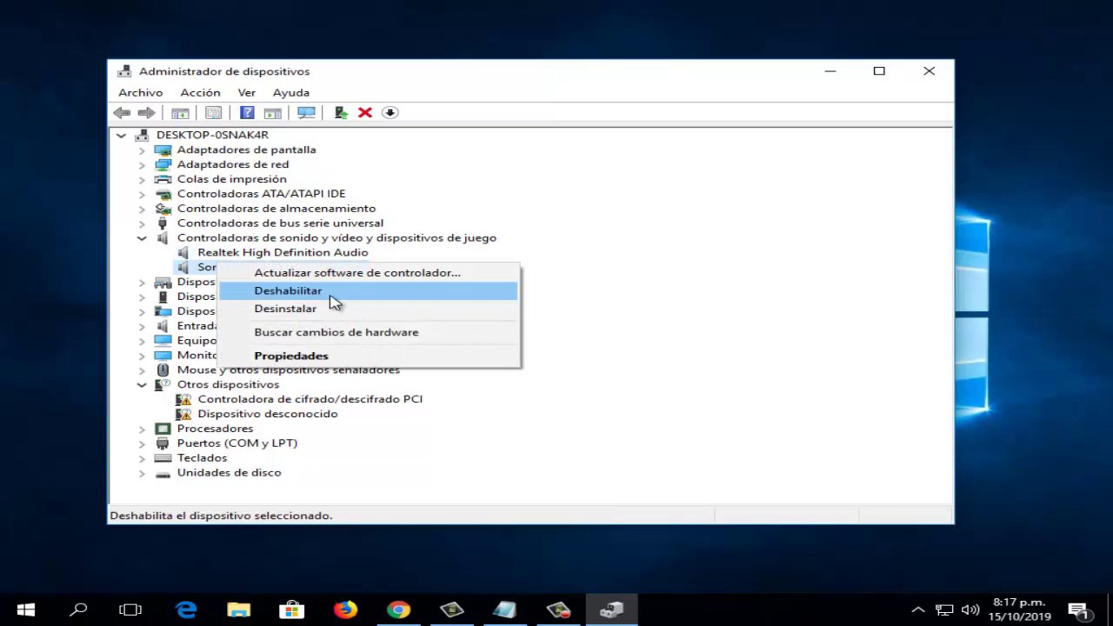
click(415, 269)
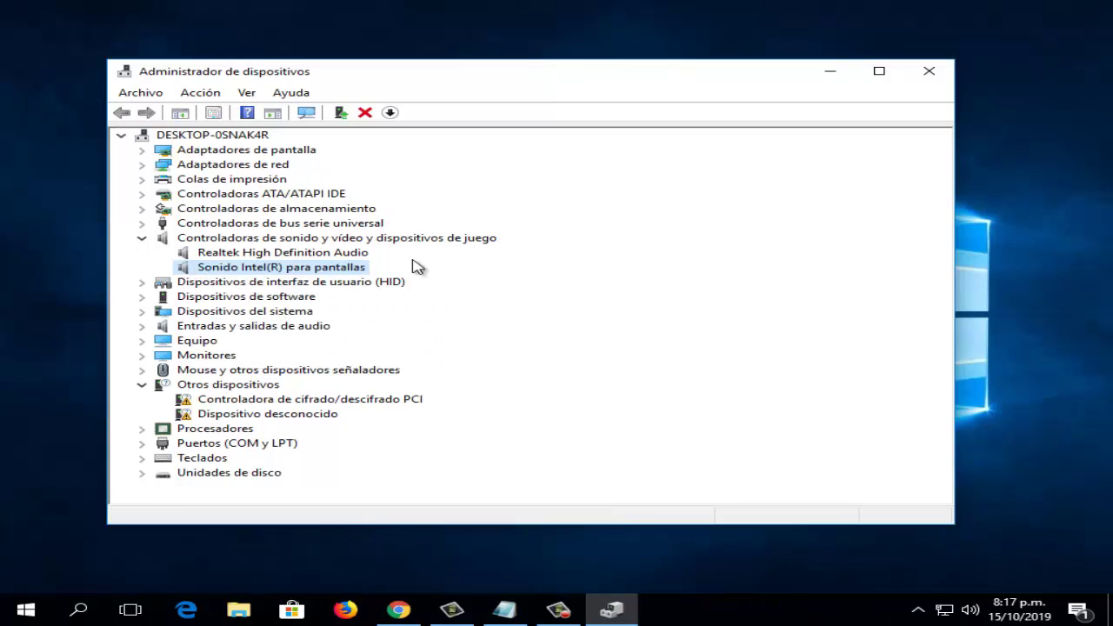
click(938, 72)
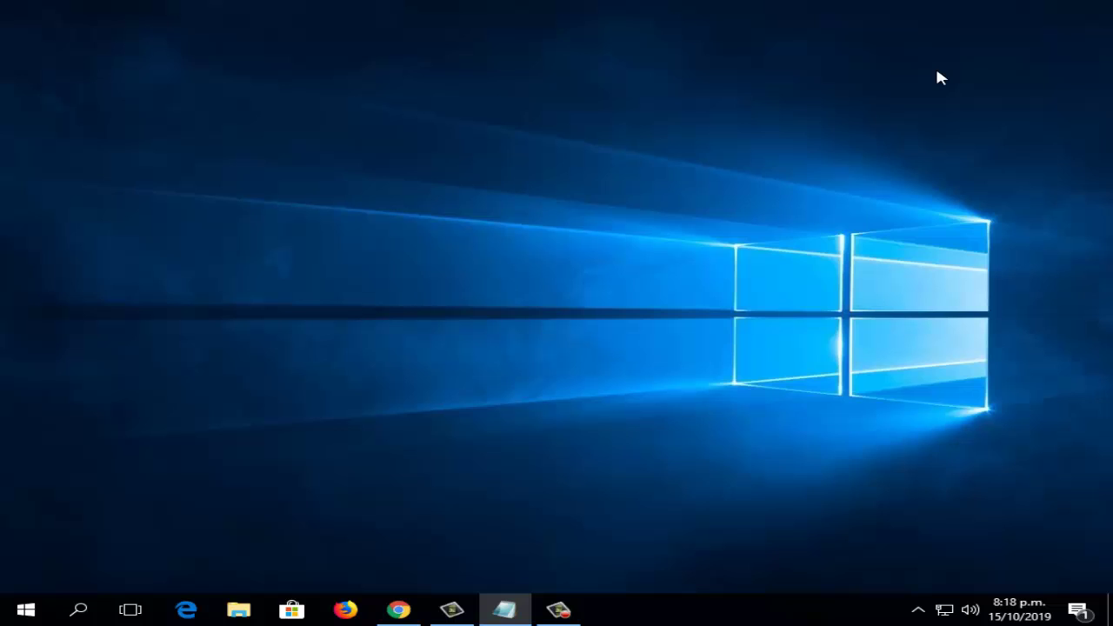
Step: Search Windows for solucion, open Ver soluciones a los problemas, and go to Solución de problemas
click(79, 611)
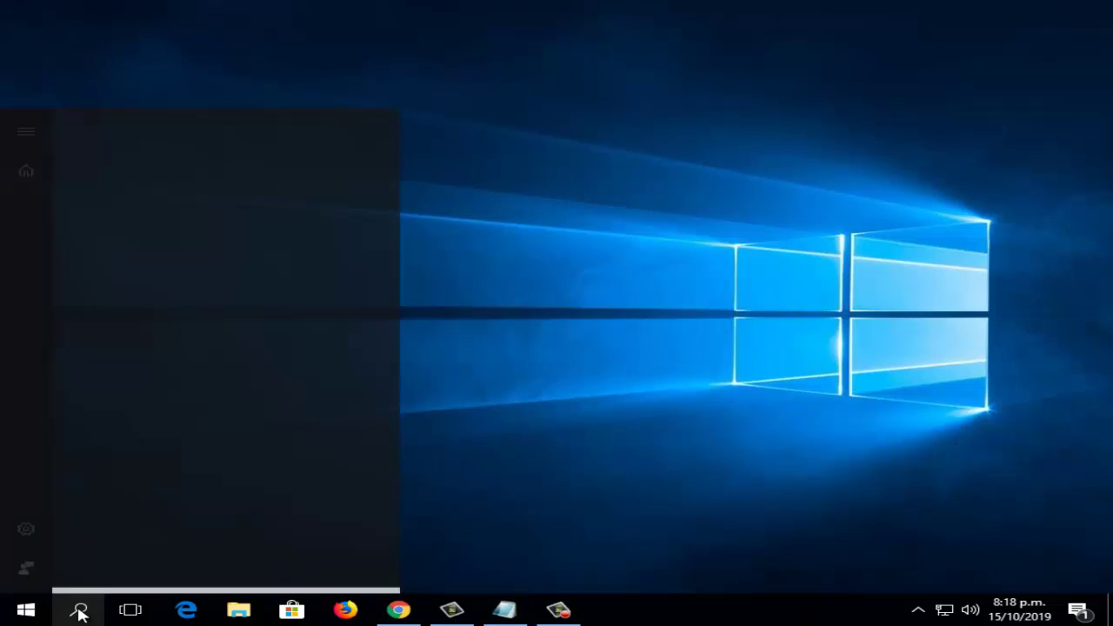
text(s)
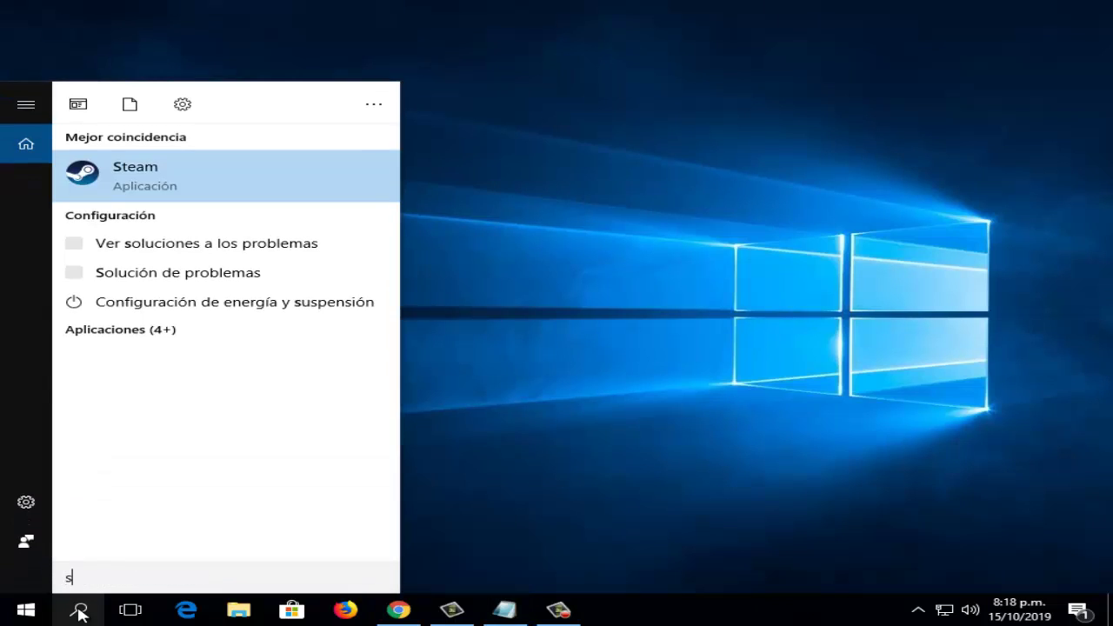
text(olucion)
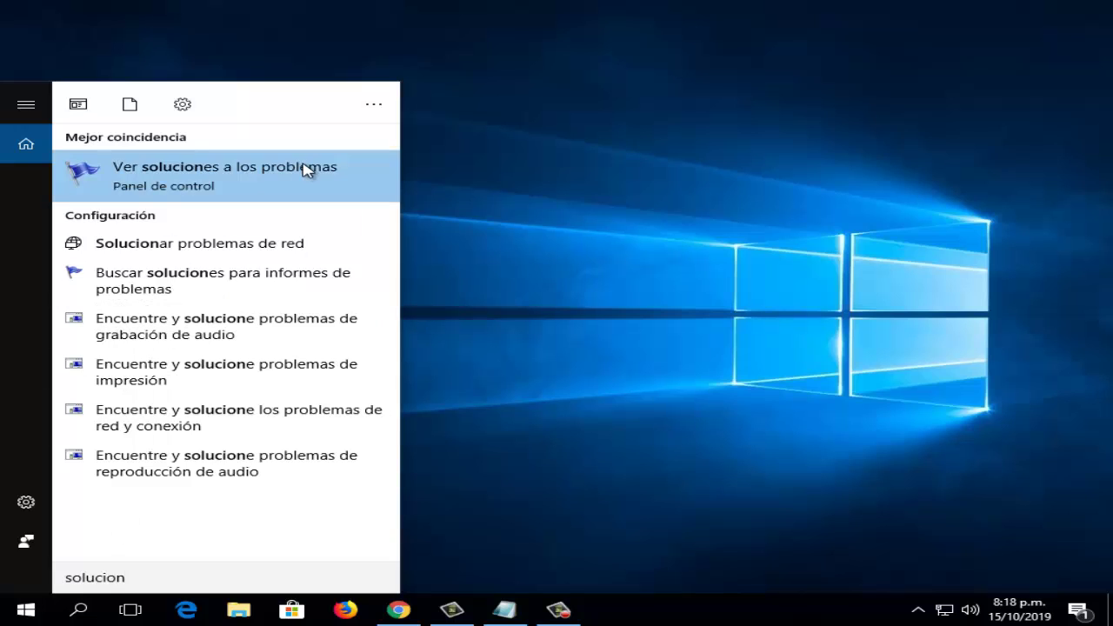
click(252, 190)
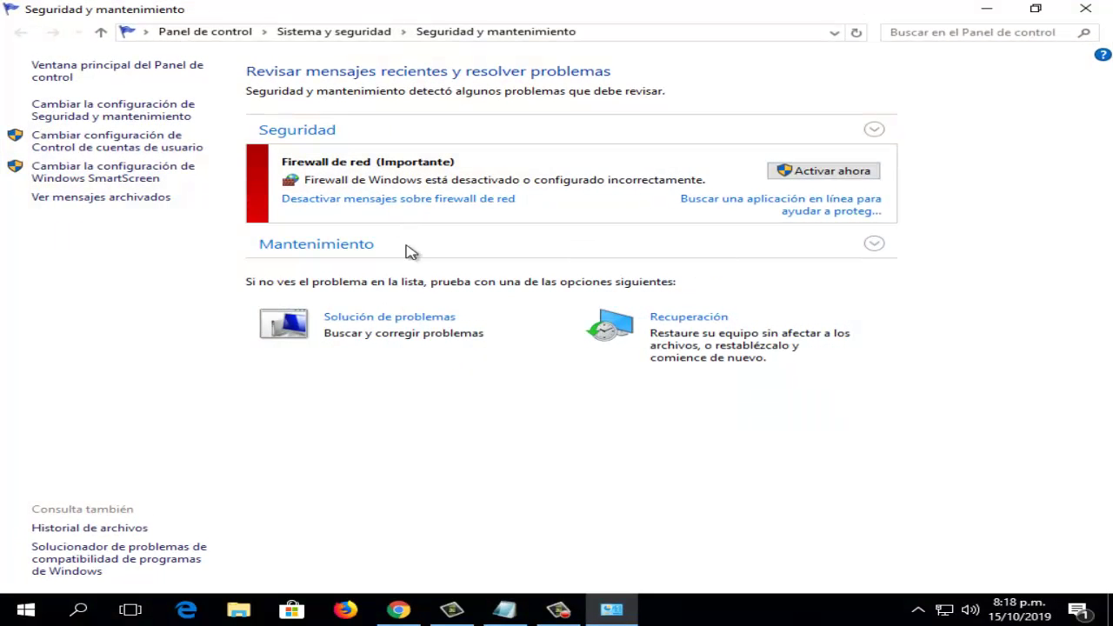
click(388, 322)
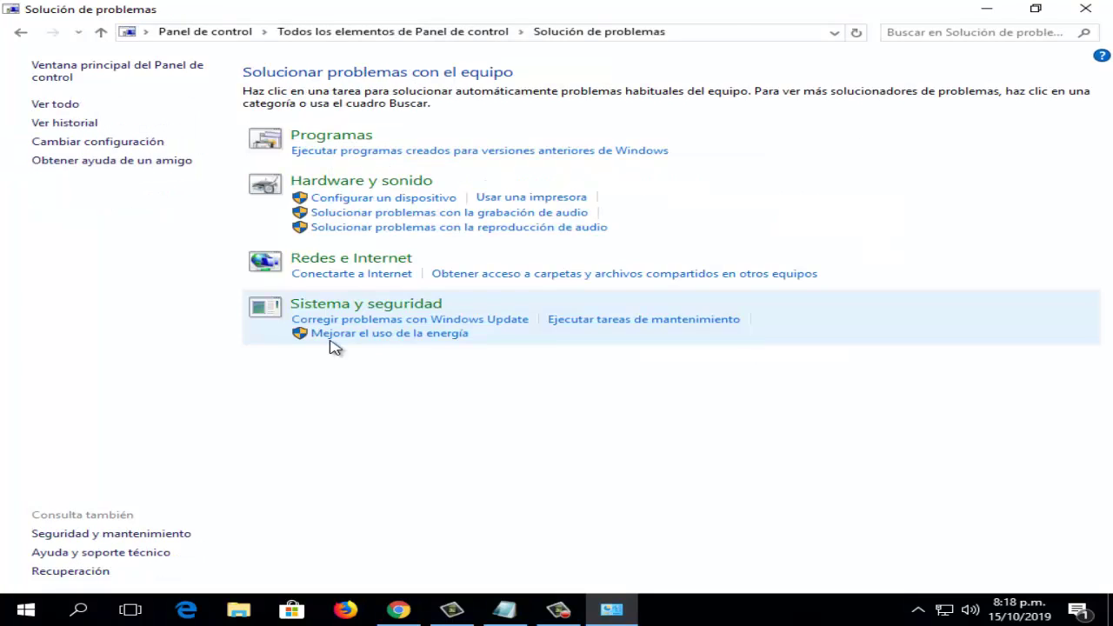
Step: Open the Reproducción de audio troubleshooter under Hardware y sonido, cancel it, and close the troubleshooting window
click(339, 184)
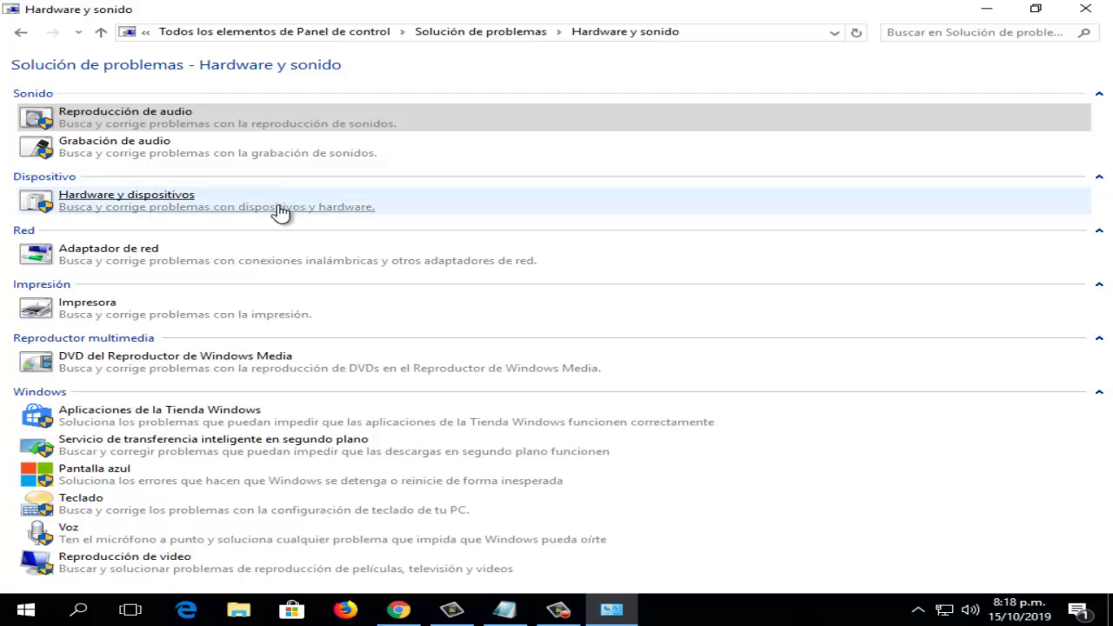
click(124, 122)
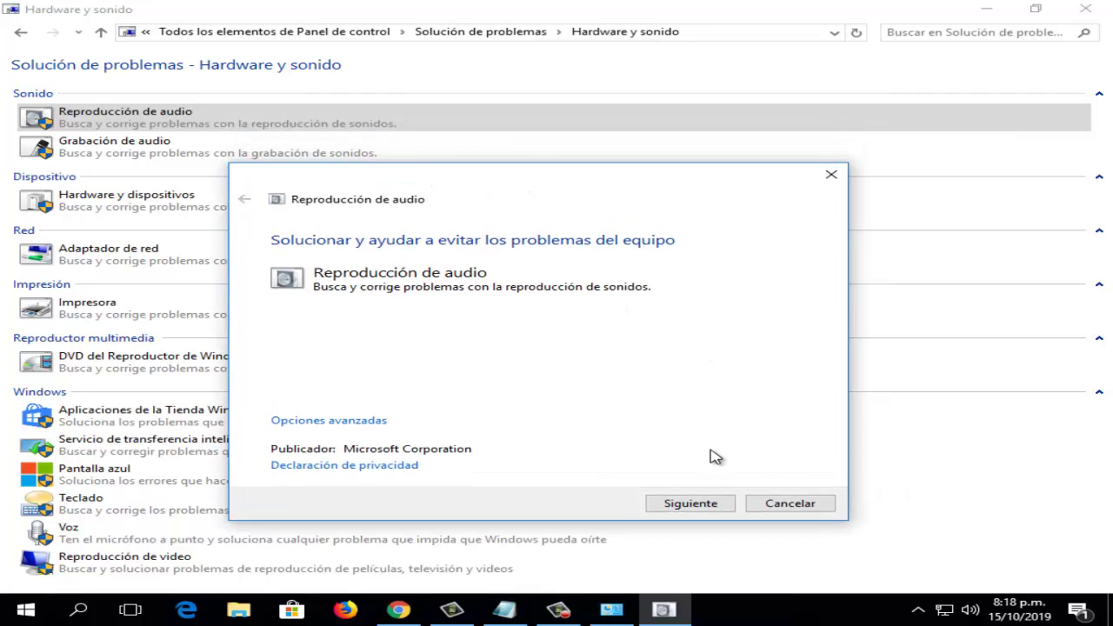
click(809, 503)
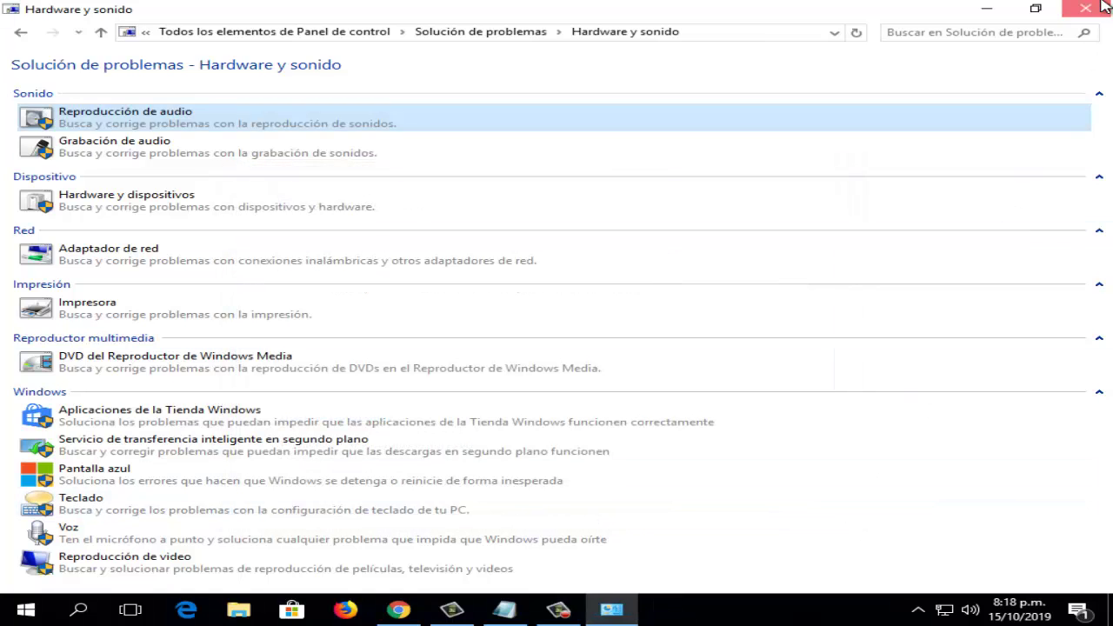
click(1103, 6)
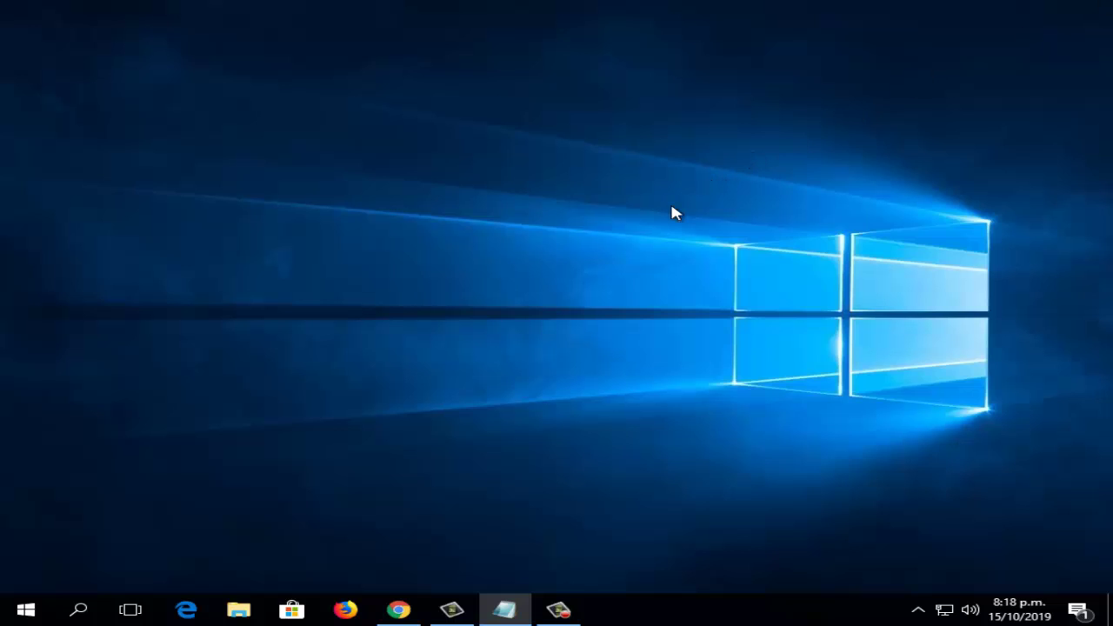
Step: Search Windows for pane, open the Sonido settings under Hardware y sonido in Panel de control, and move the dialog slightly lower
click(93, 612)
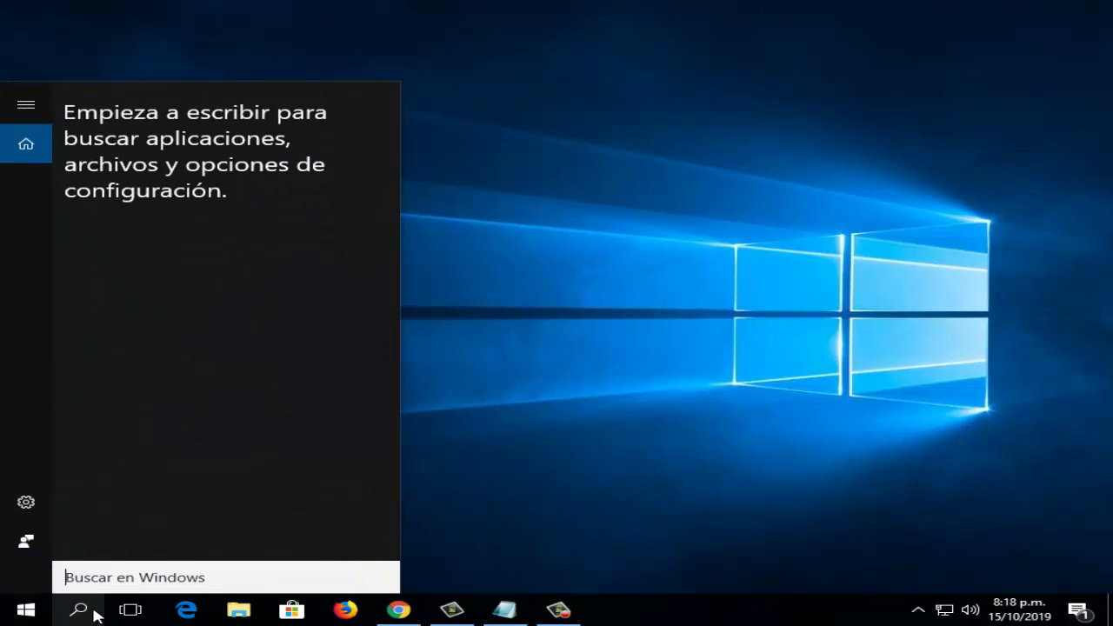
text(pane)
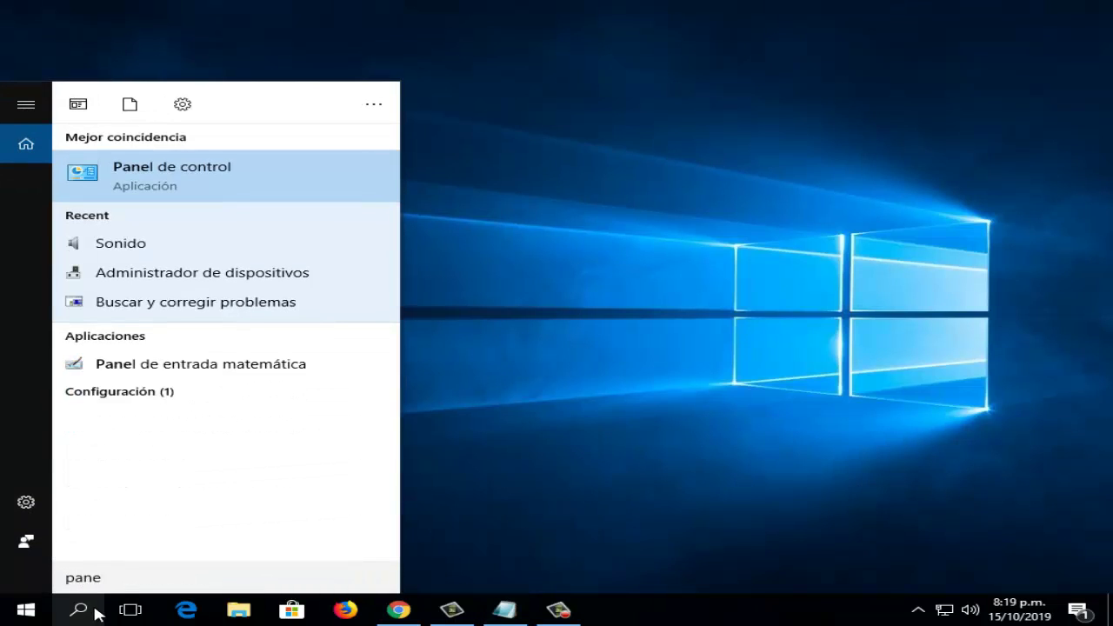
text(k)
key(BackSpace)
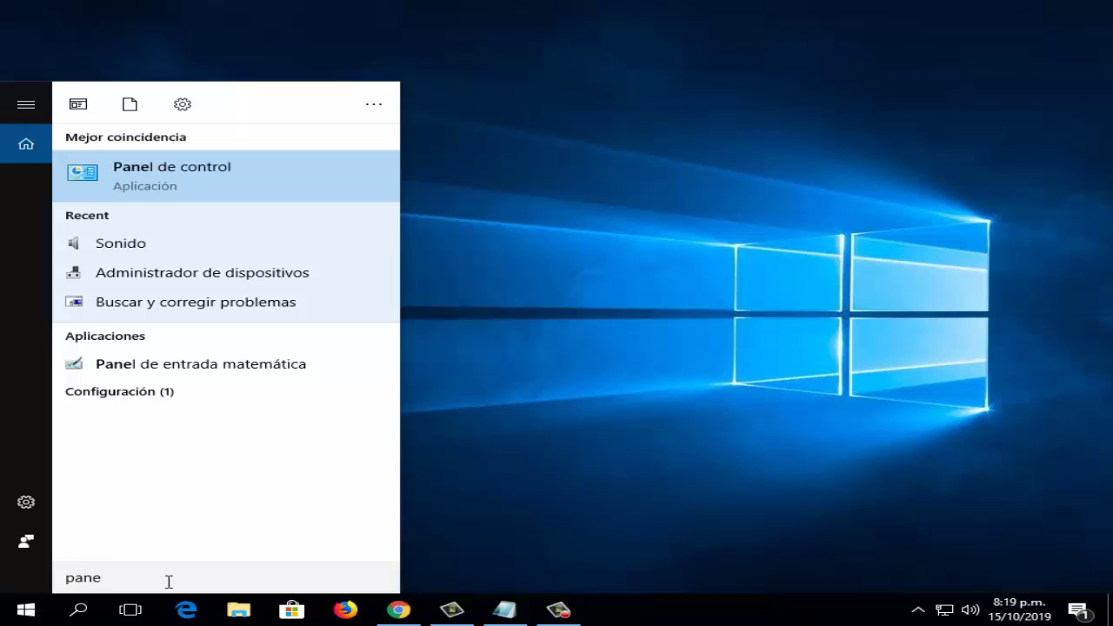
click(199, 175)
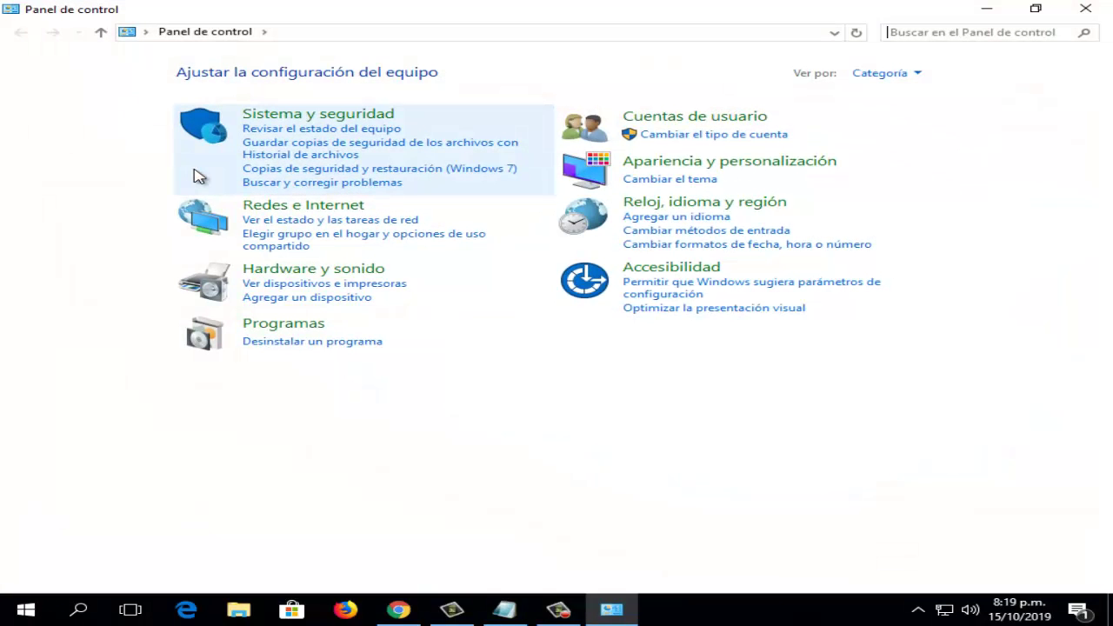
click(332, 269)
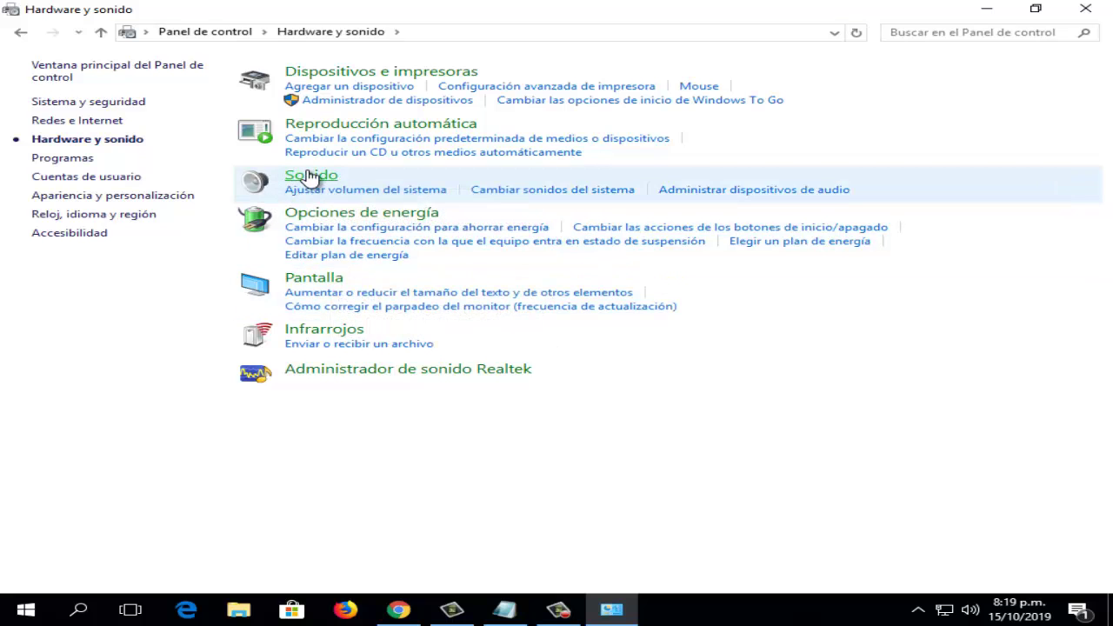
click(308, 174)
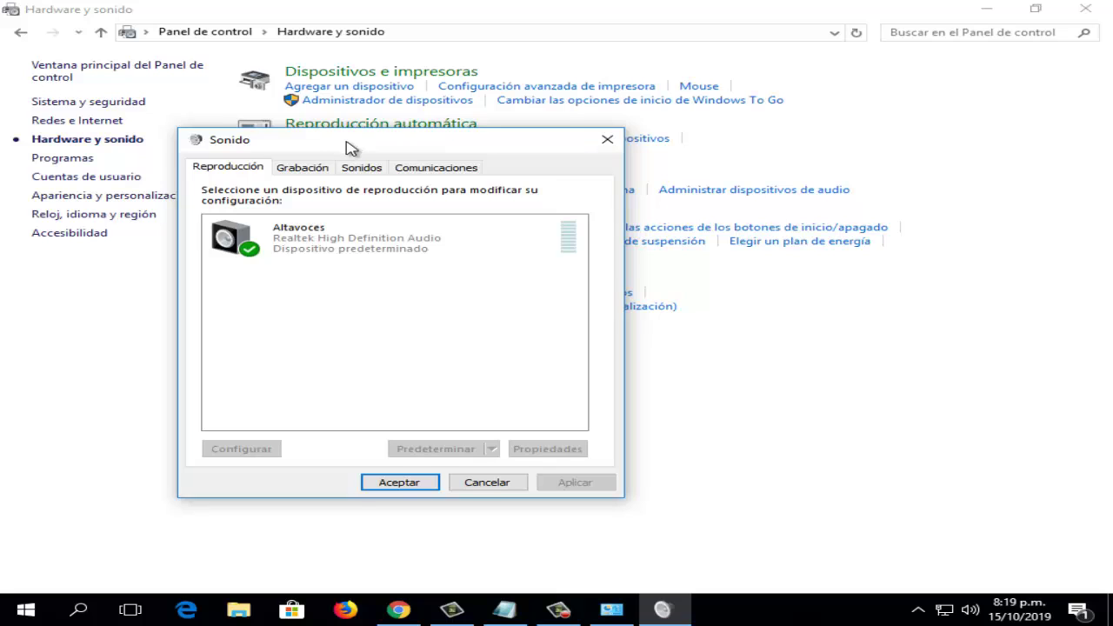
drag(343, 149, 354, 165)
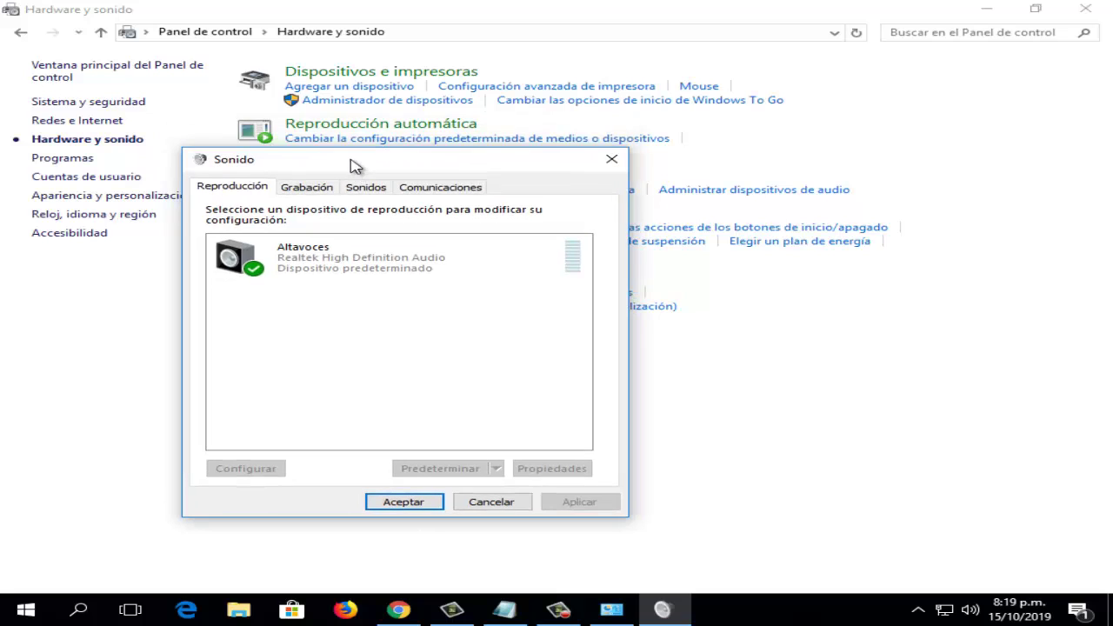
Step: In the advanced properties of Altavoces, disable Permitir que las aplicaciones tomen el control exclusivo de este dispositivo, and reposition the dialog
click(344, 271)
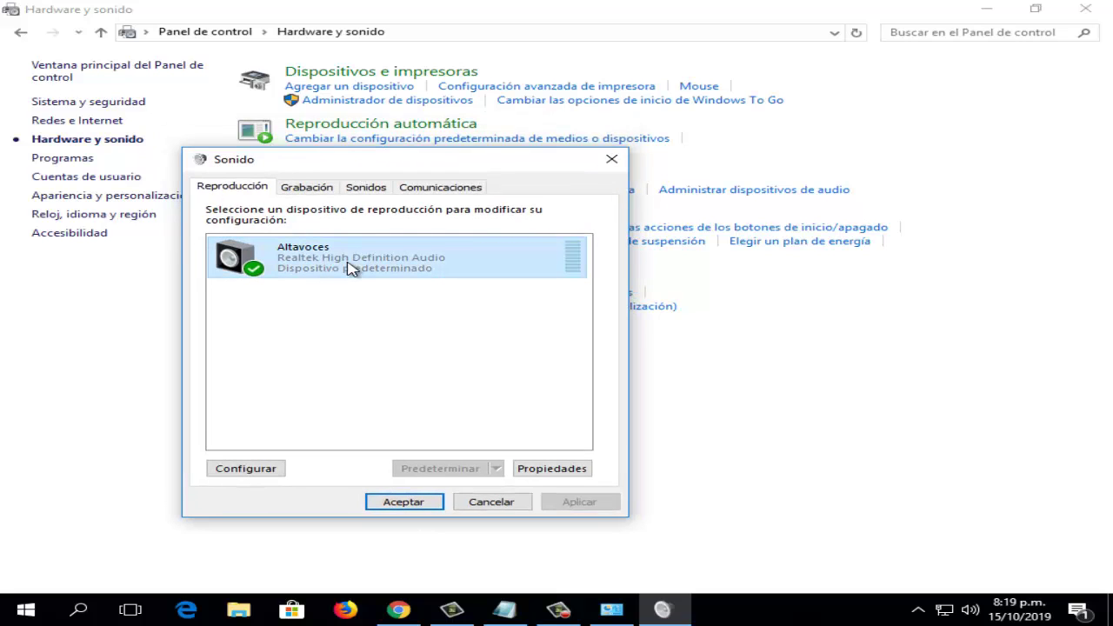
click(553, 470)
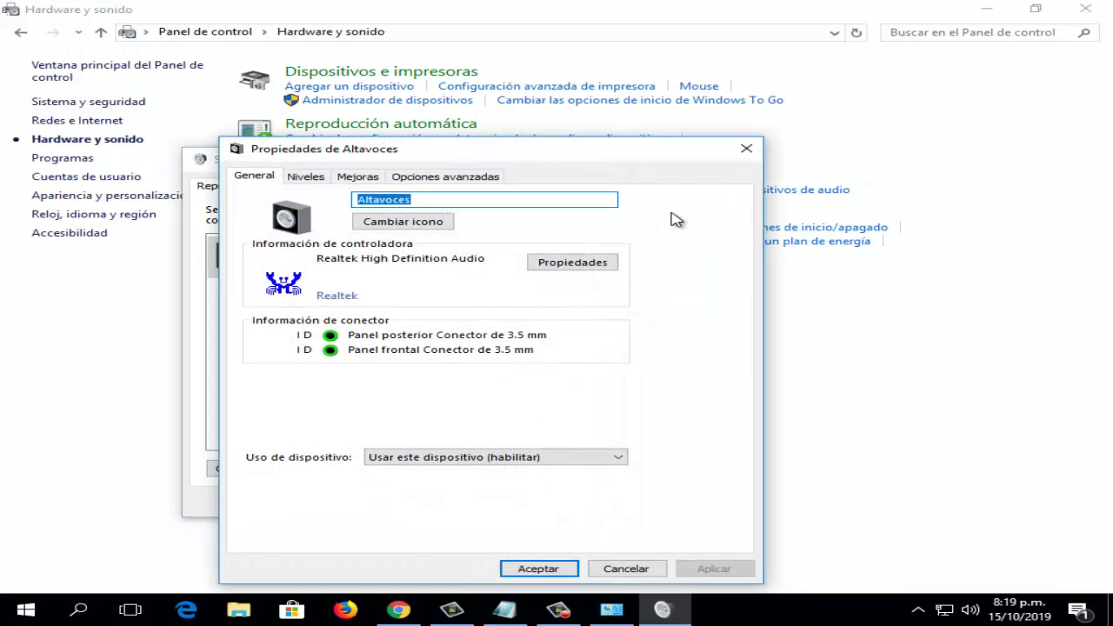
click(439, 181)
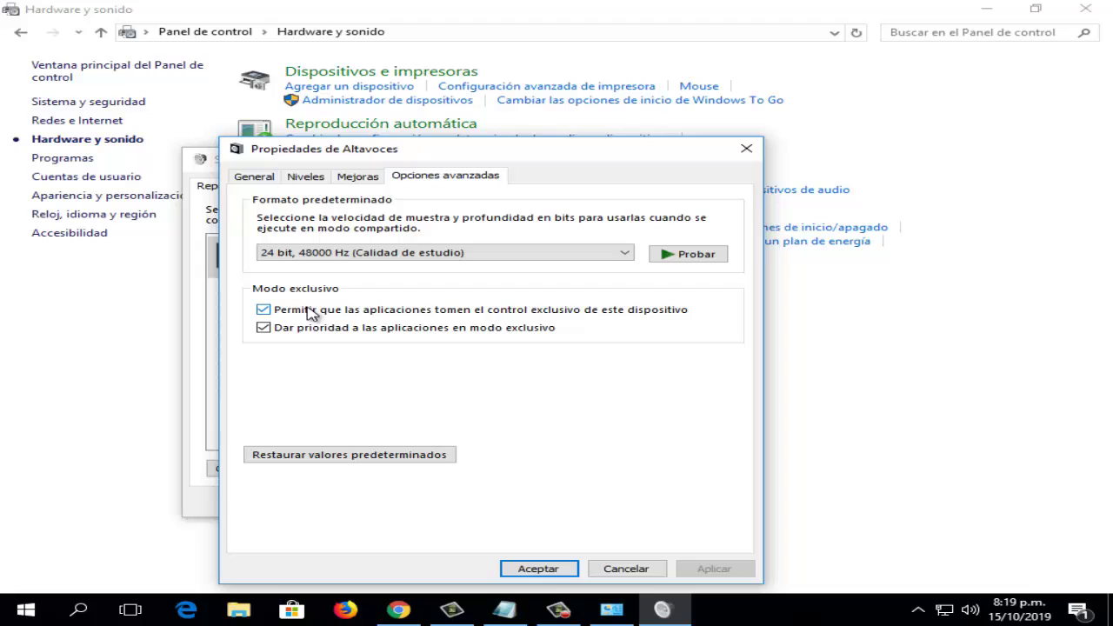
click(262, 311)
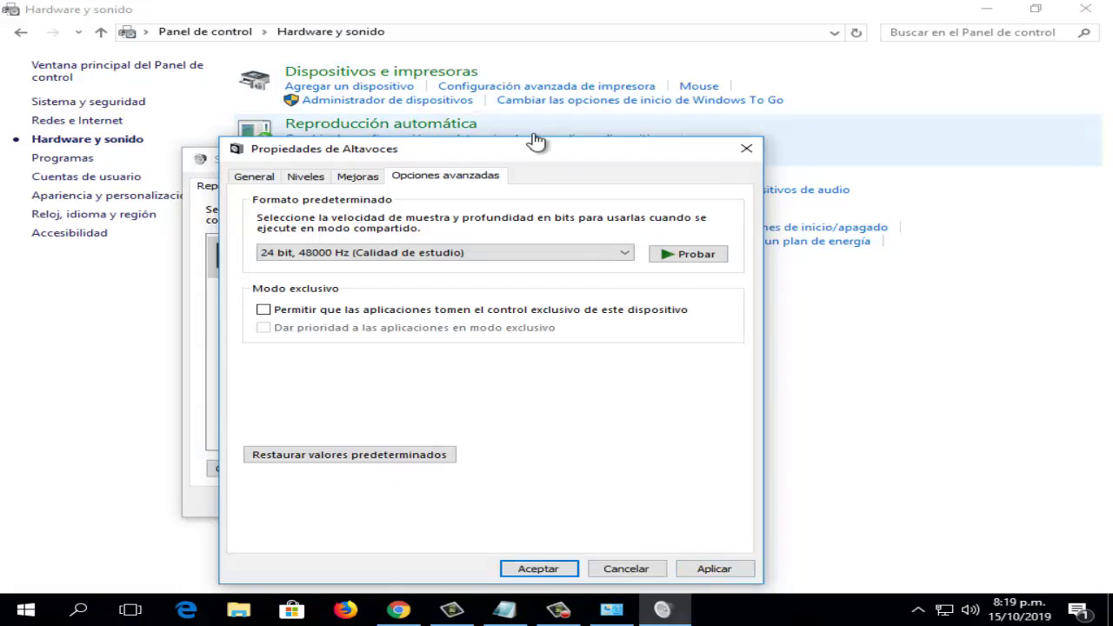
drag(537, 141, 680, 130)
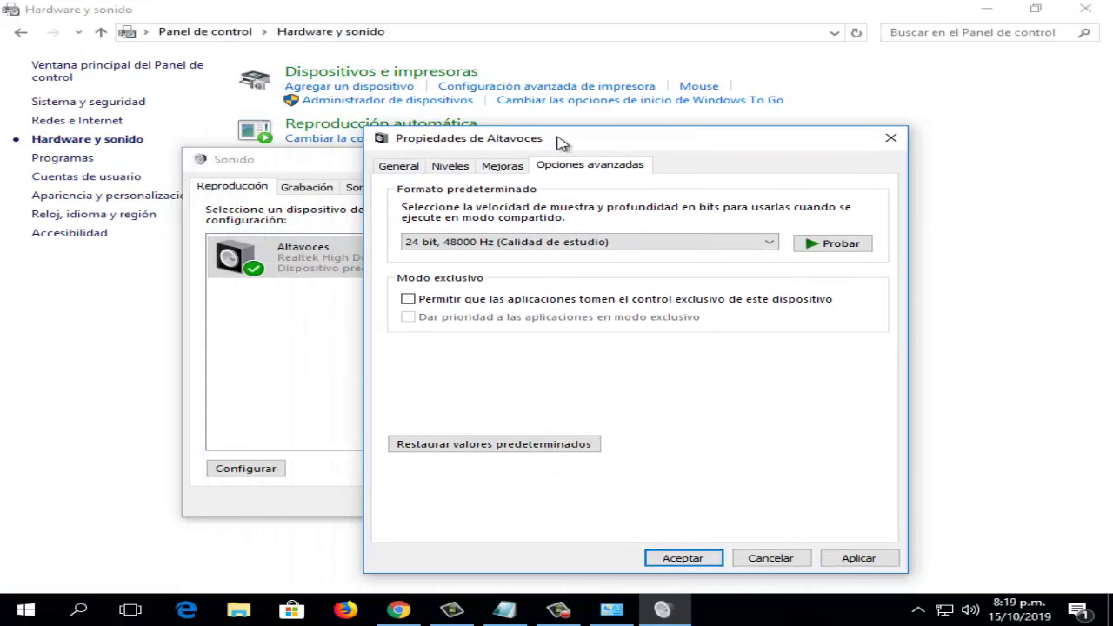